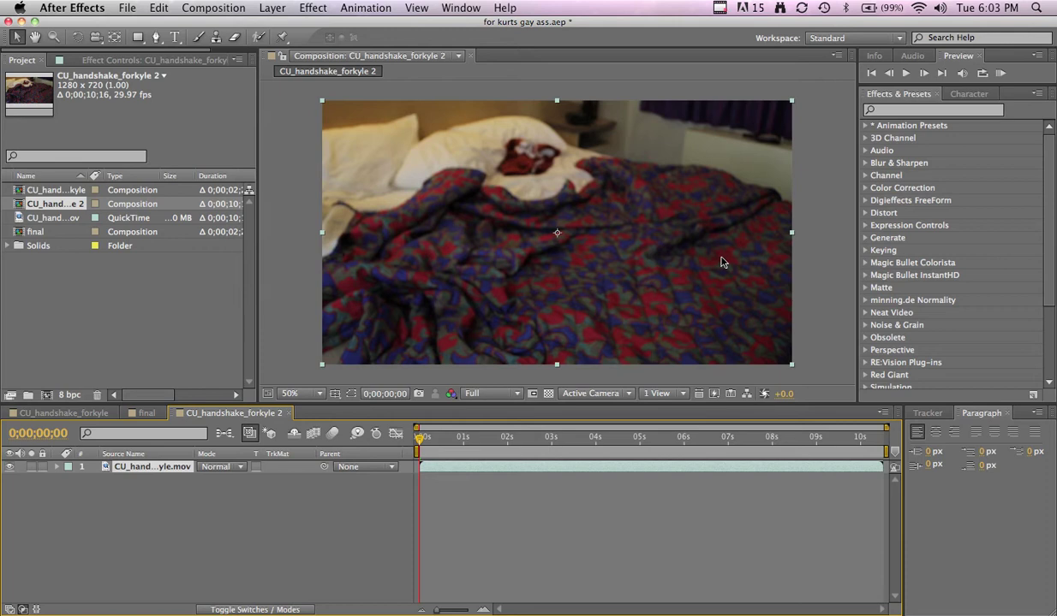
Switch from After Effects to Finder to show the Desktop folder's file list
left_click(79, 568)
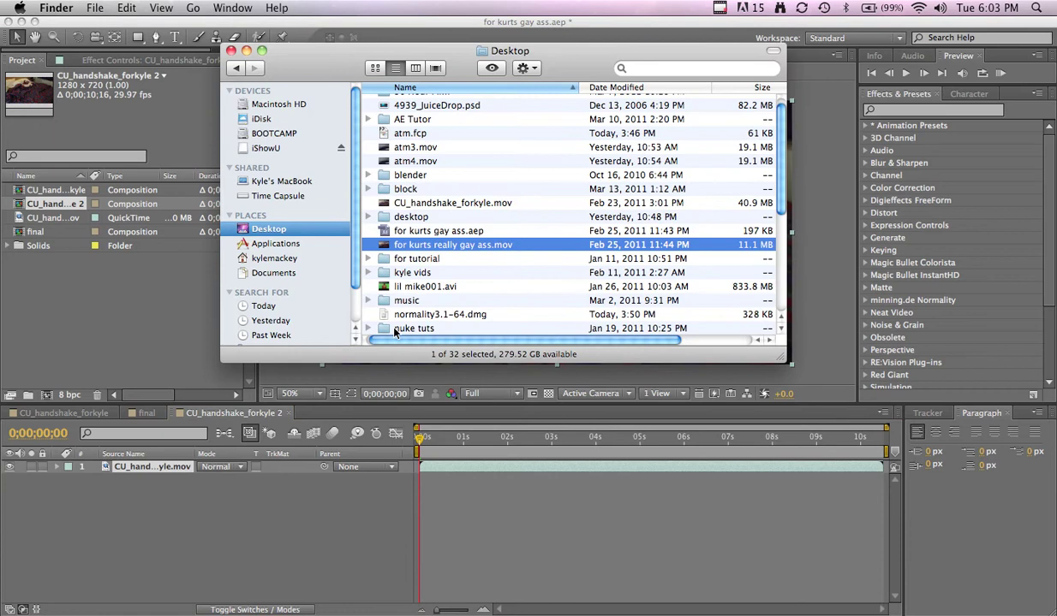
Quick Look the finished ghost-handshake .mov, replay it from the start twice, then return to After Effects
key("space")
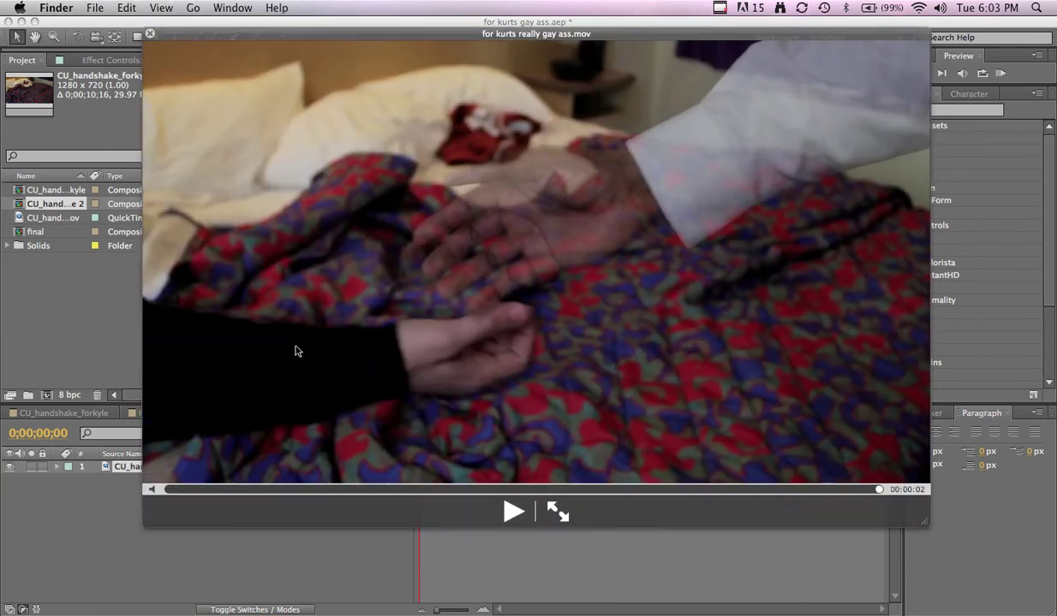
left_click(177, 492)
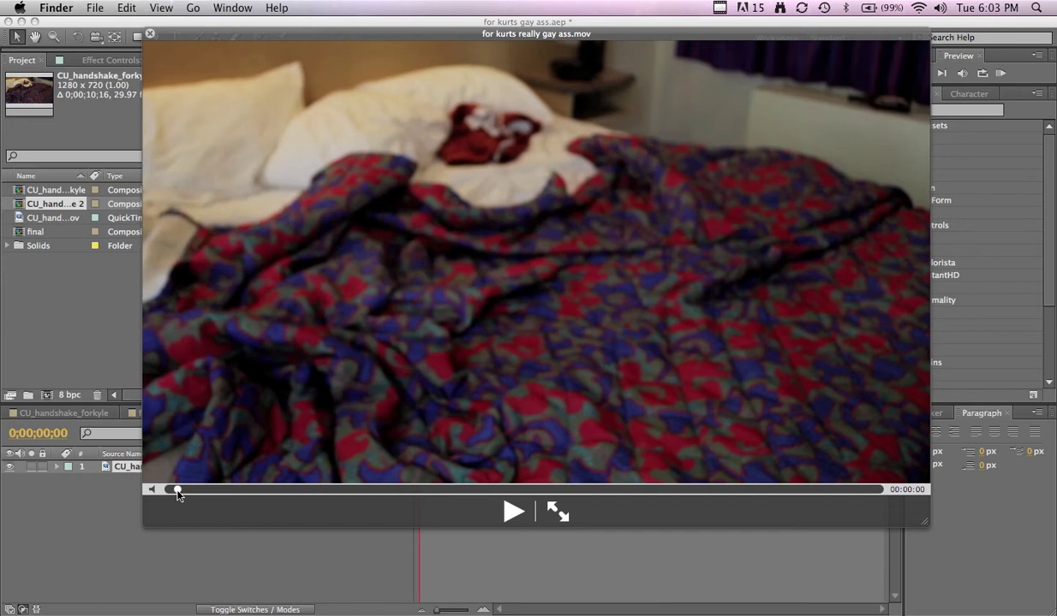
key("space")
key("space")
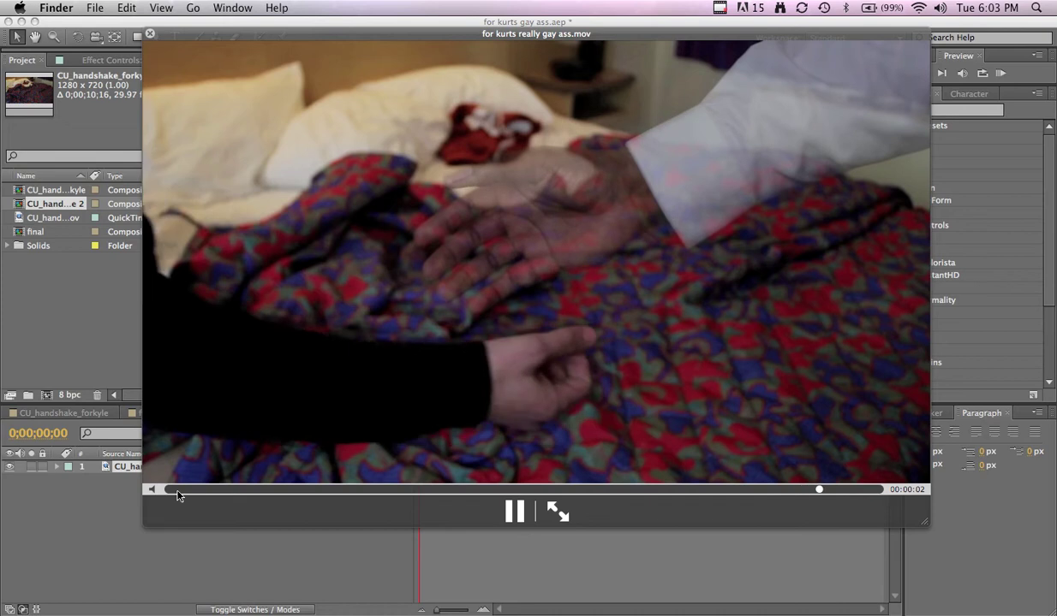
left_click(177, 491)
key("space")
key("space")
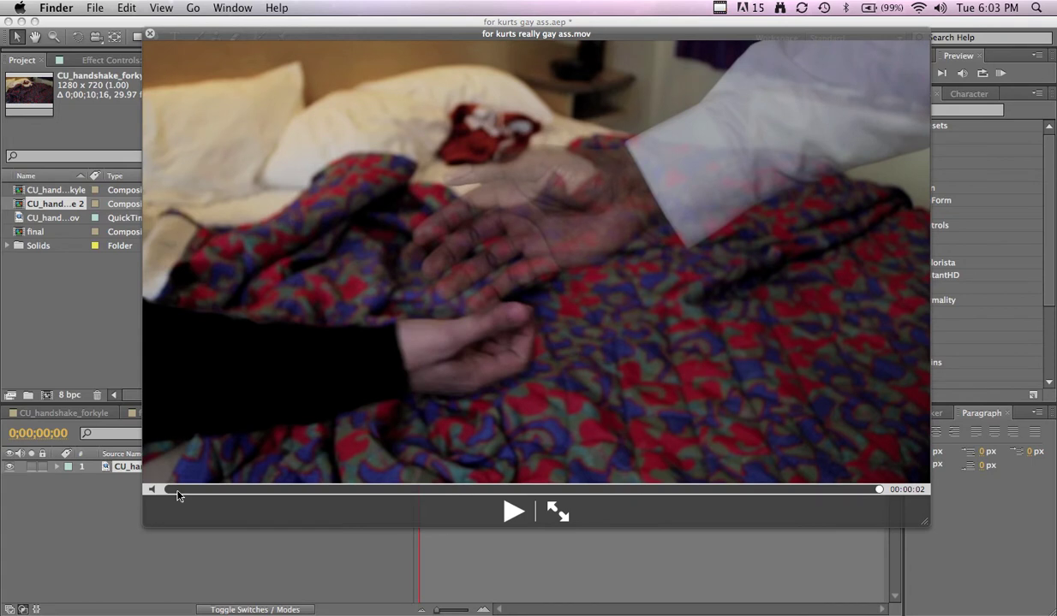
key("space")
left_click(155, 304)
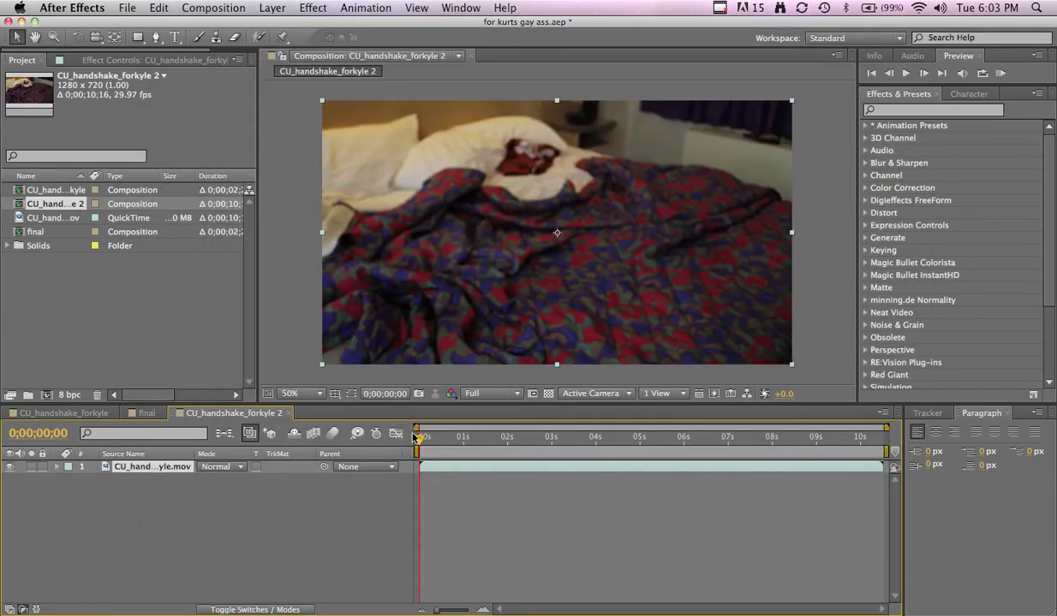
left_click_drag(415, 437, 815, 470)
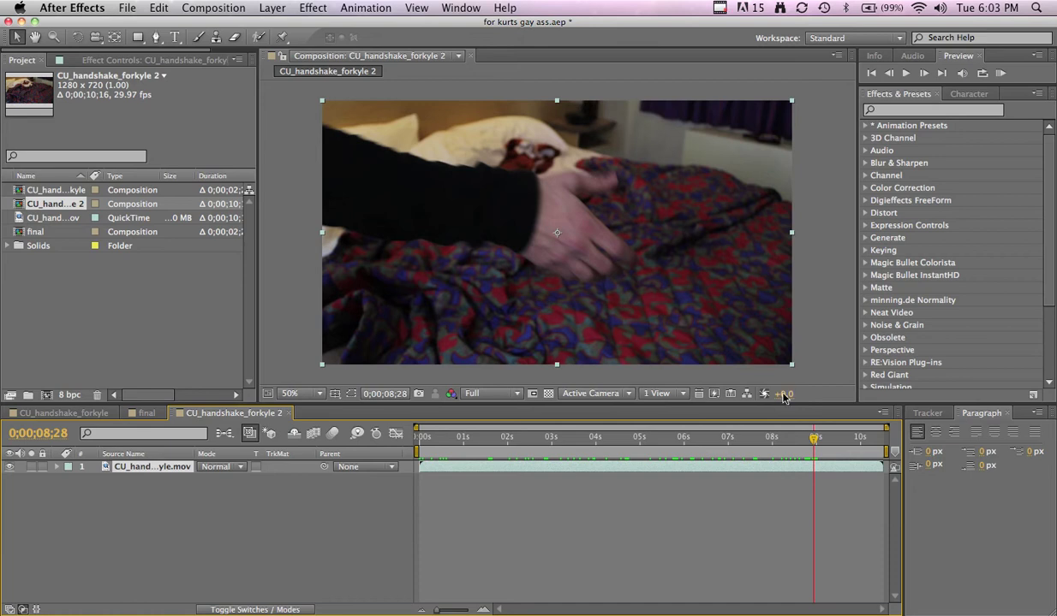
left_click_drag(813, 438, 420, 447)
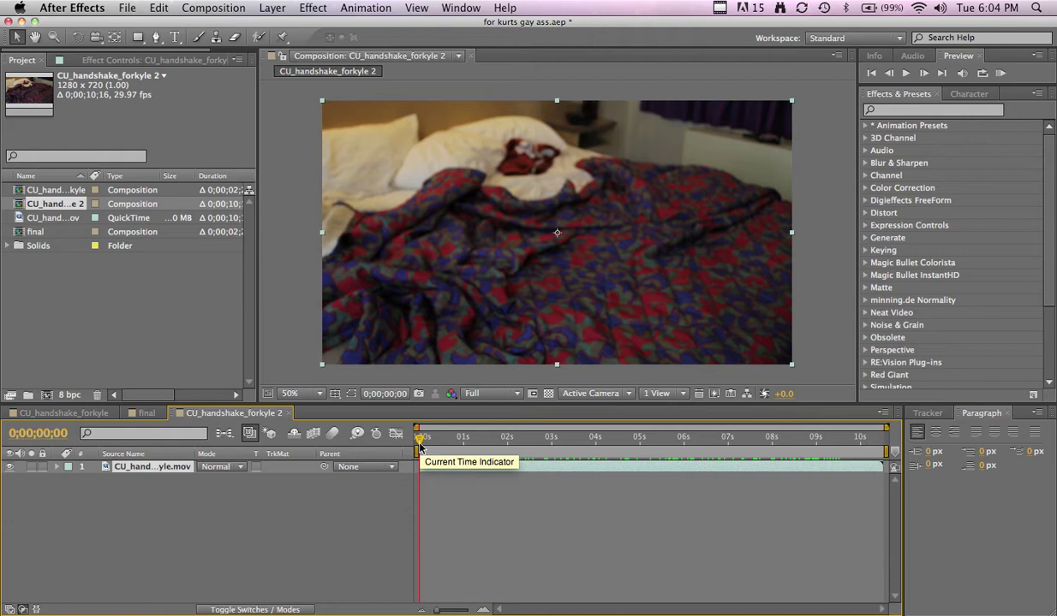
Duplicate the footage layer twice, freeze the top copy on its first frame, and move it to the bottom
key("ctrl+d")
key("ctrl+d")
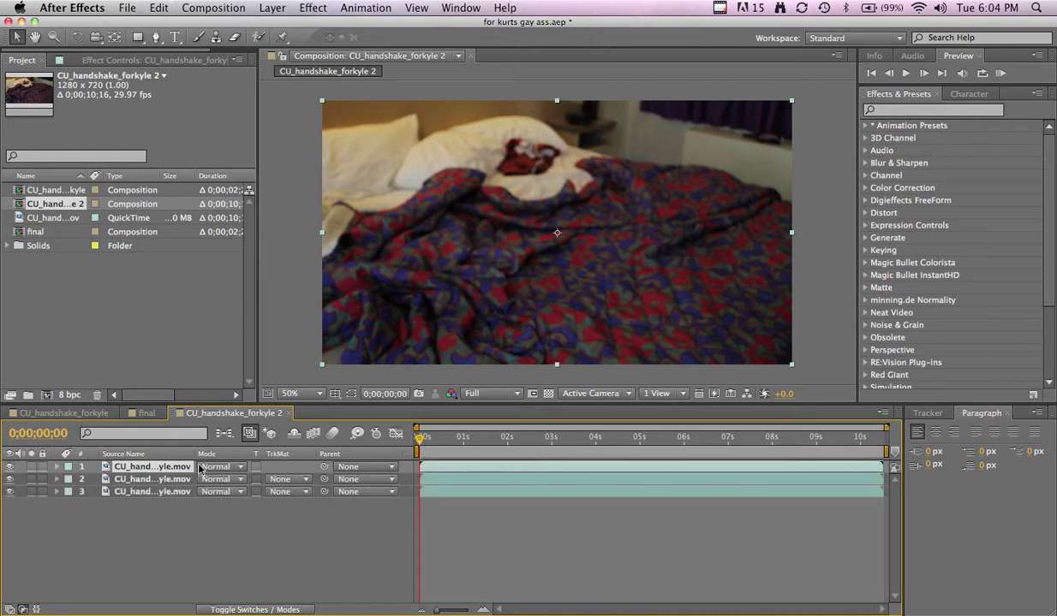
right_click(148, 470)
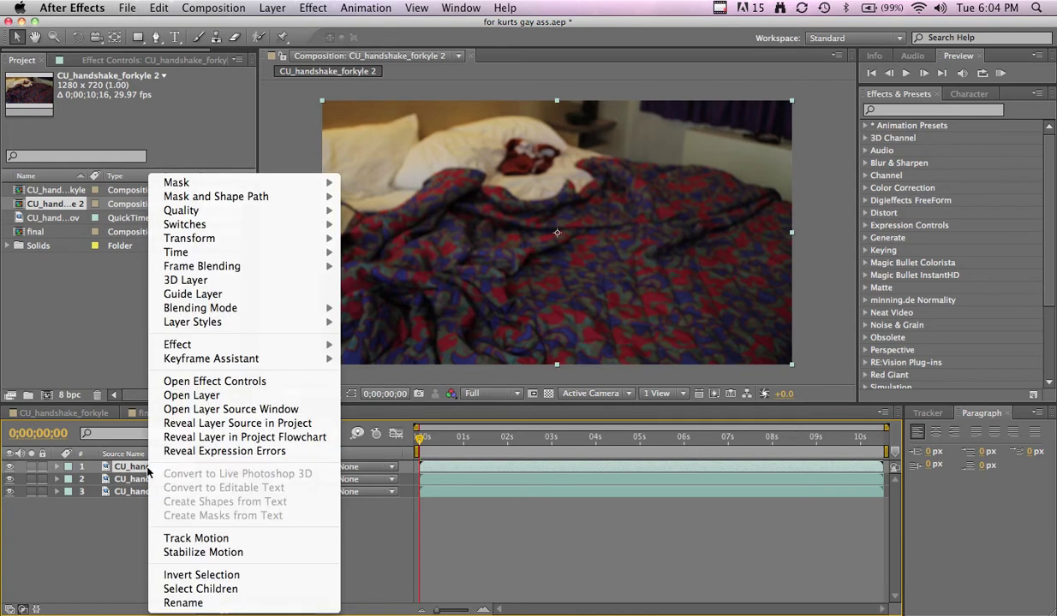
mouse_move(325, 252)
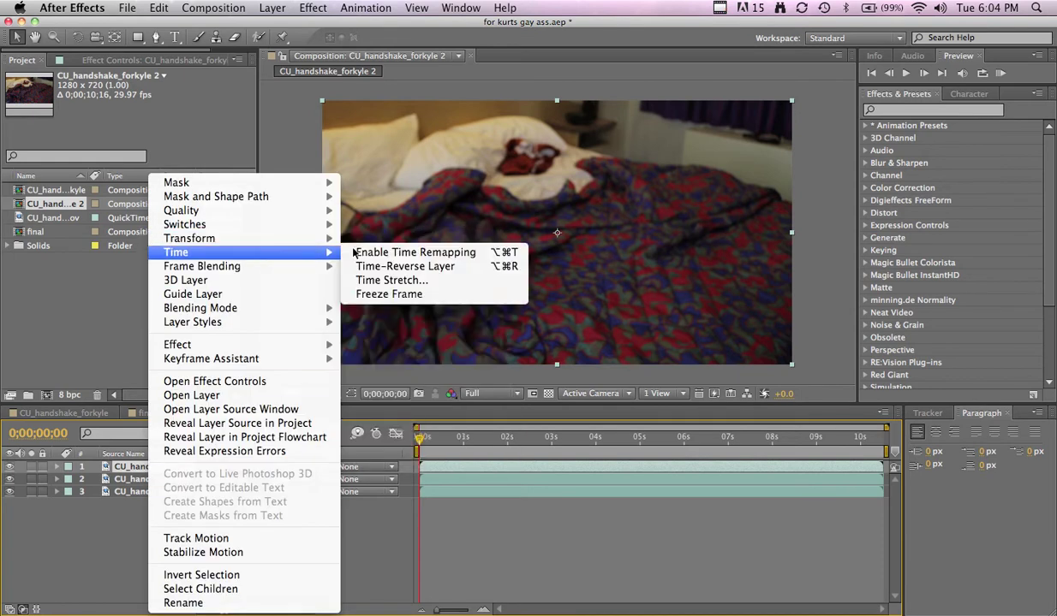
left_click(403, 294)
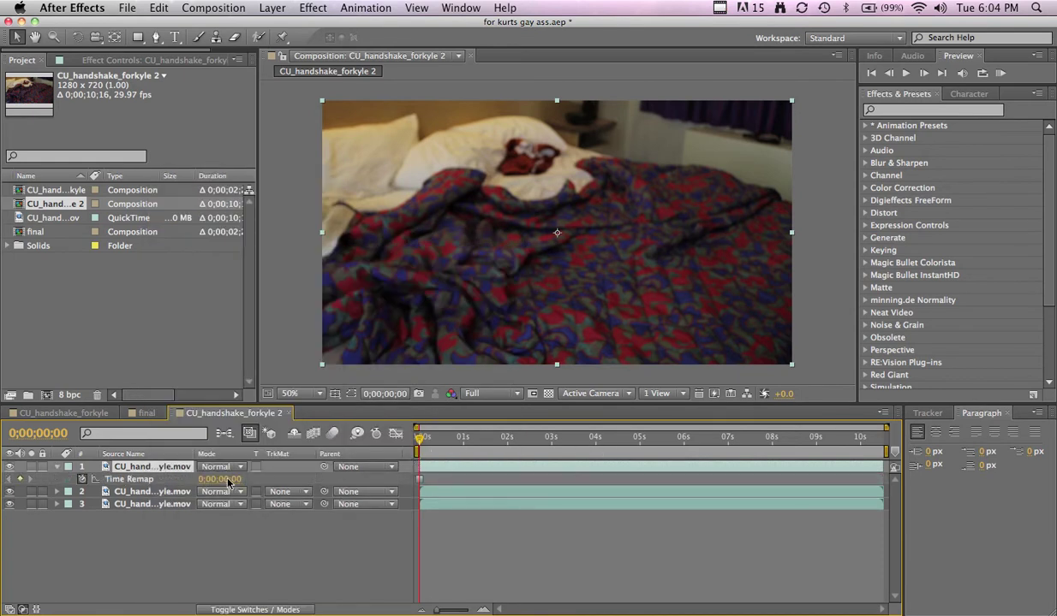
left_click_drag(151, 466, 157, 548)
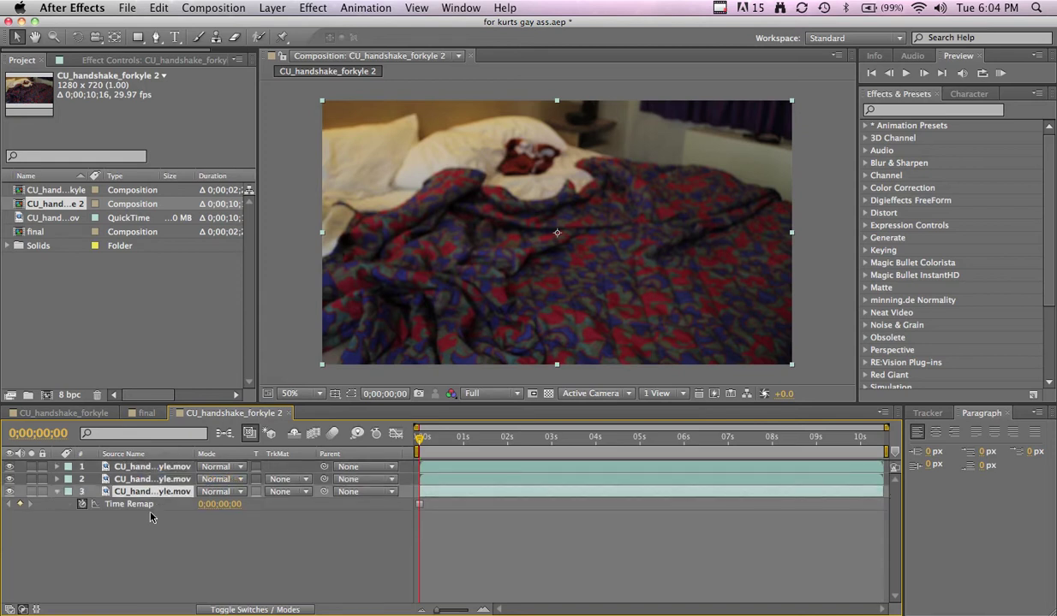
Rename the frozen bottom layer 'clean plate'
key("Return")
type("clea")
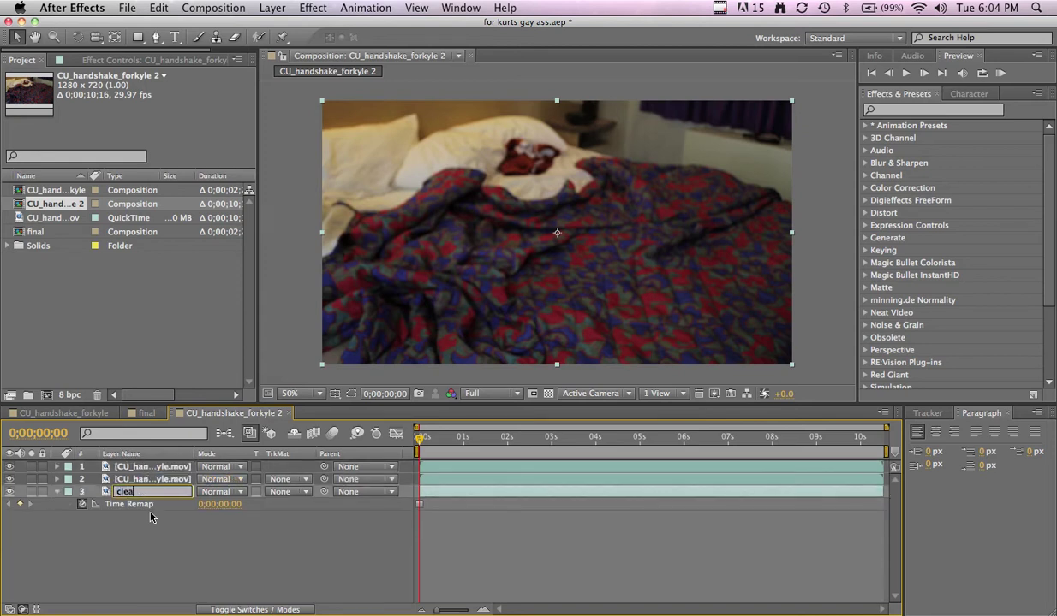
type("n plate")
key("Return")
left_click(57, 492)
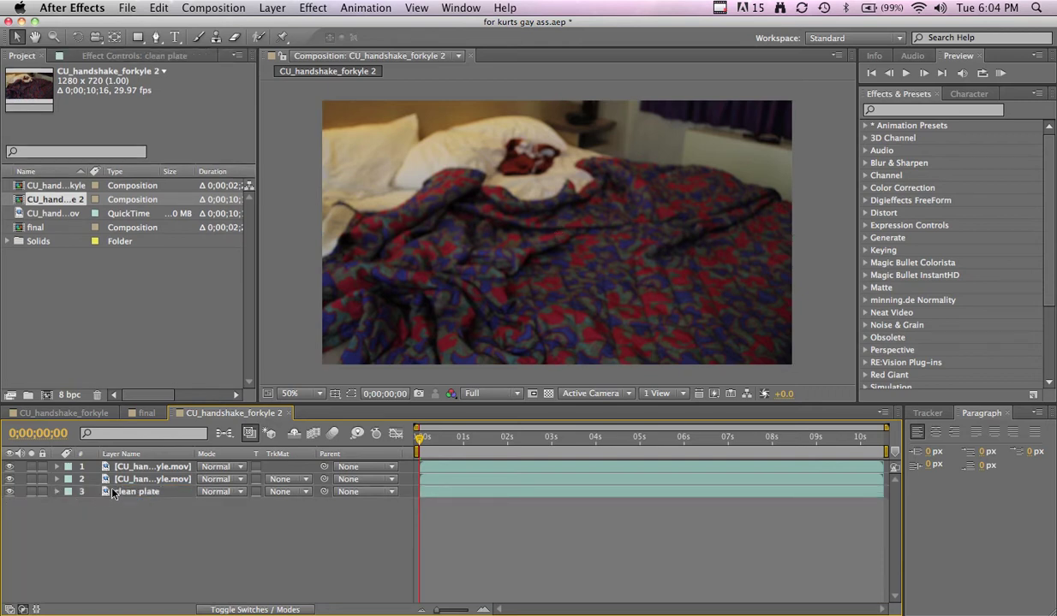
left_click(126, 471)
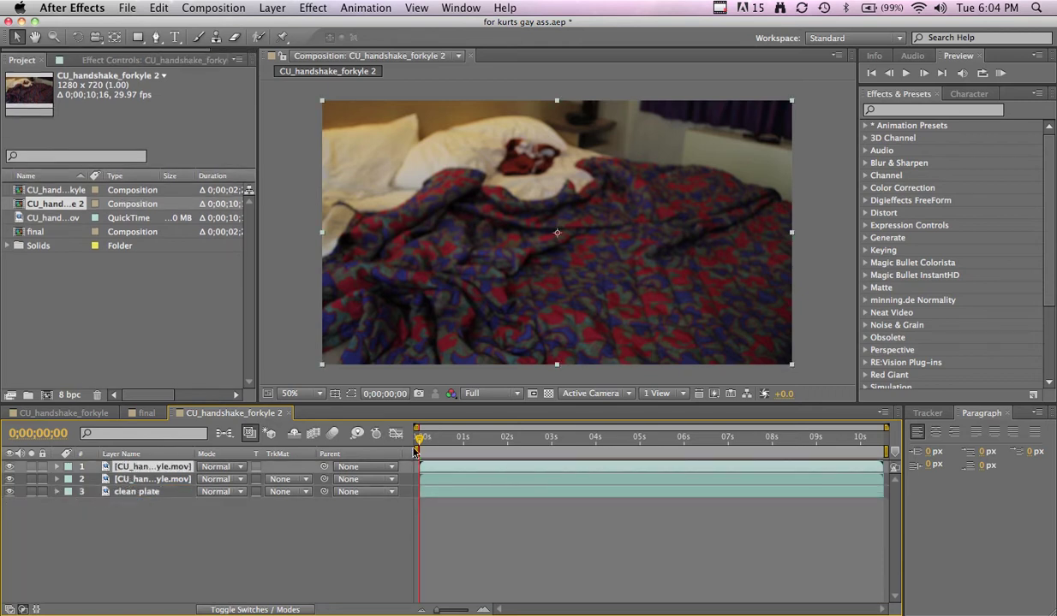
Trim the top layer's in point to 0;00;04;18 and rename it 'Right hand'
left_click_drag(419, 438, 625, 463)
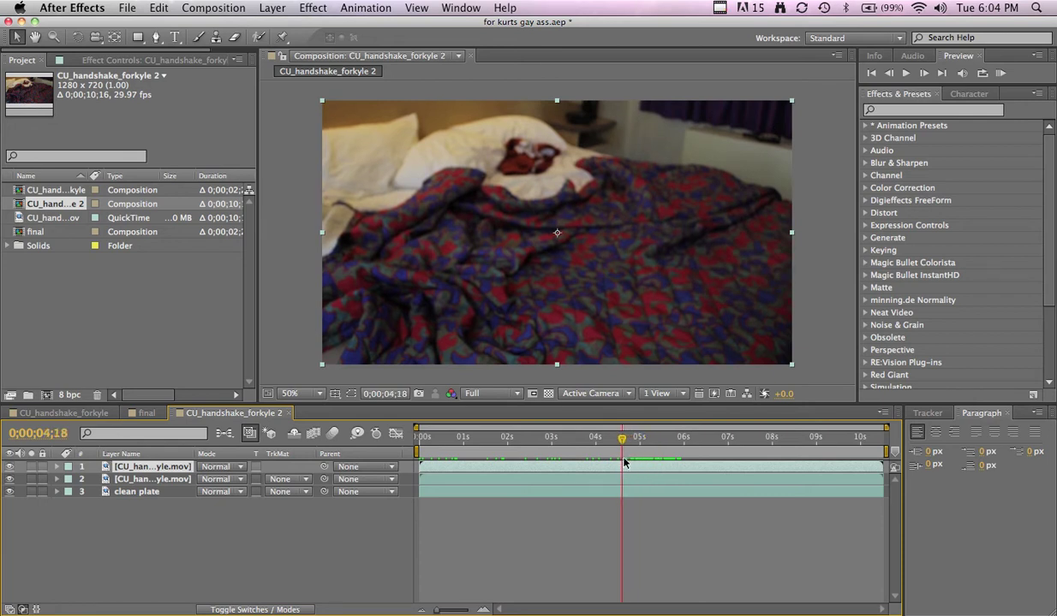
key("alt+bracketleft")
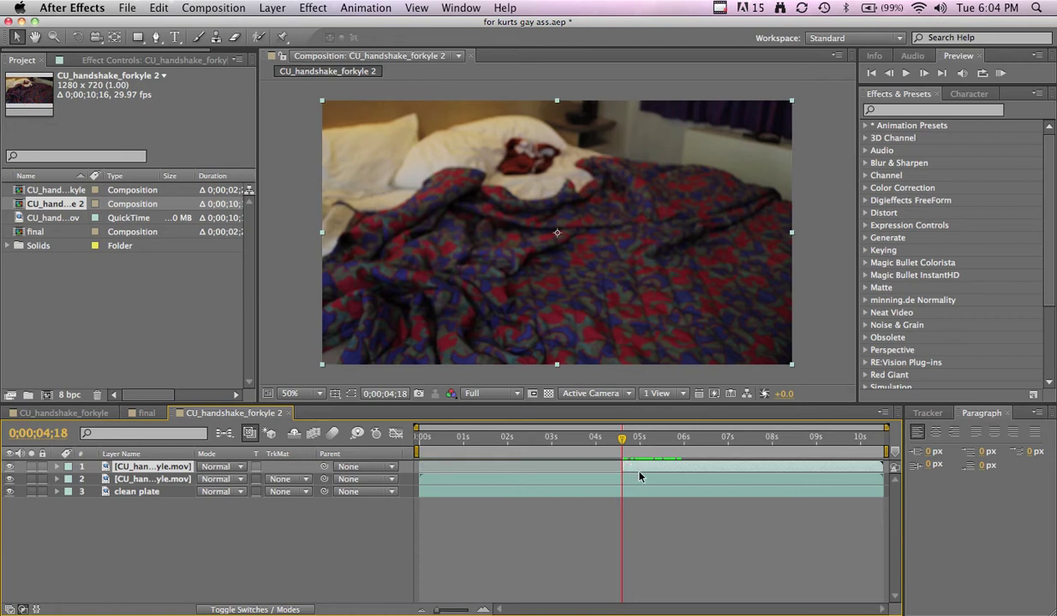
key("Return")
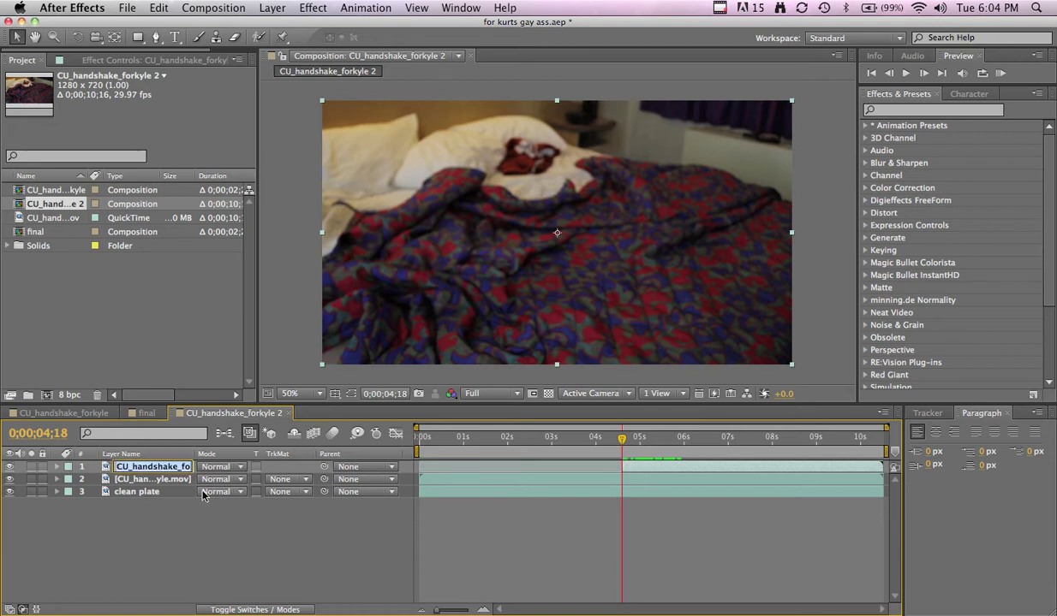
type("left h")
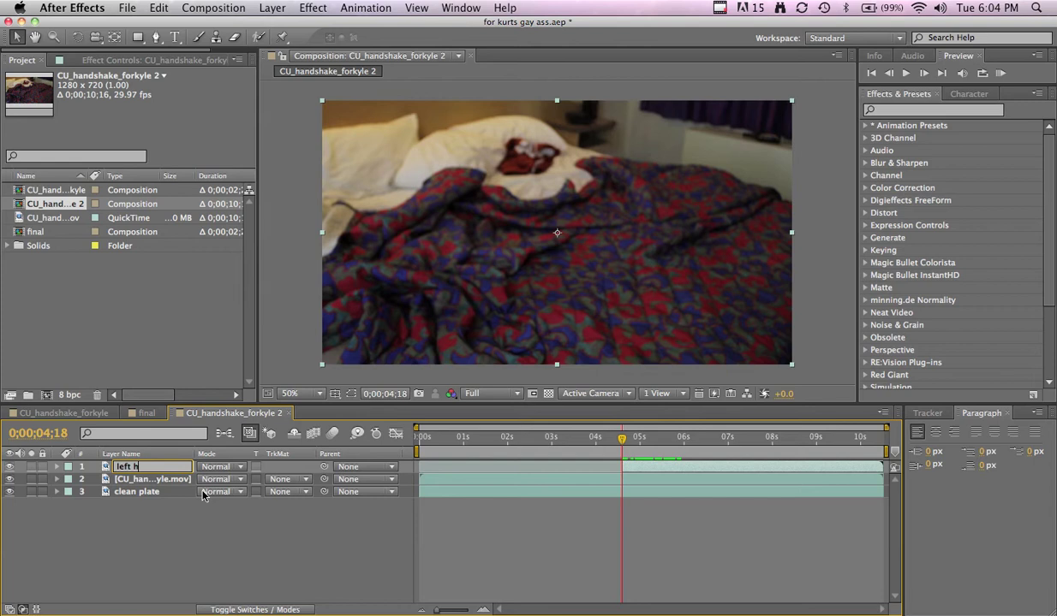
key("BackSpace")
key("BackSpace")
key("BackSpace")
type("Right hand")
key("Return")
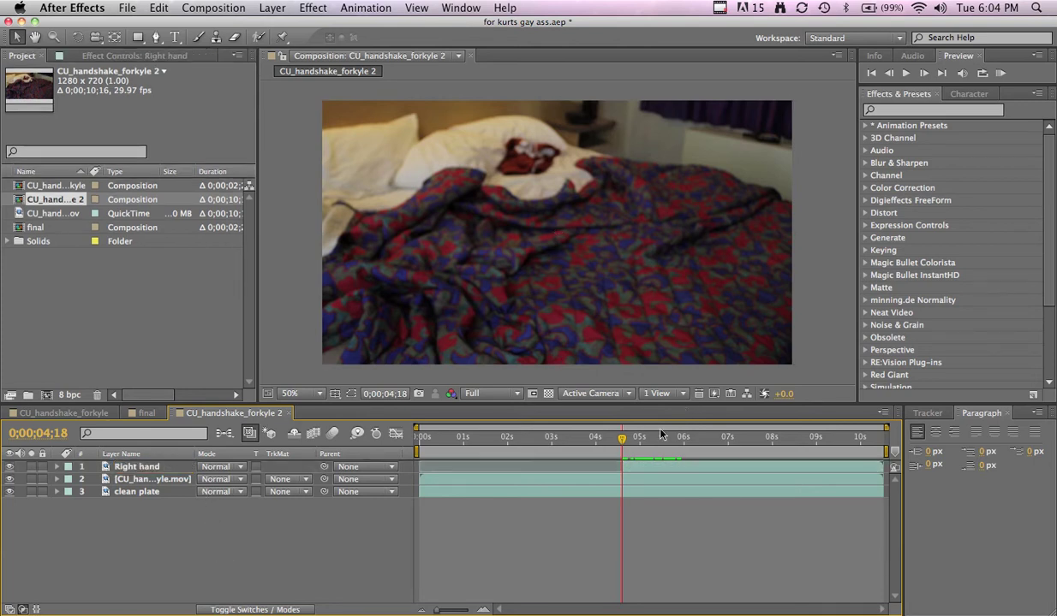
left_click_drag(623, 438, 759, 466)
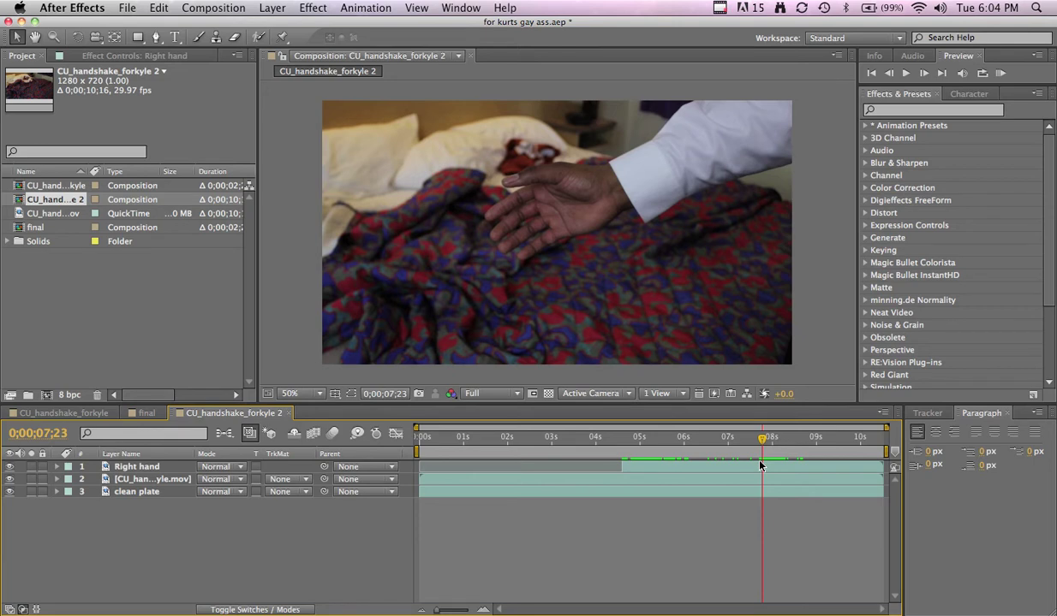
left_click(760, 466)
Trim Right hand's out point and shift the clip earlier to about 01s–04s
key("alt+bracketright")
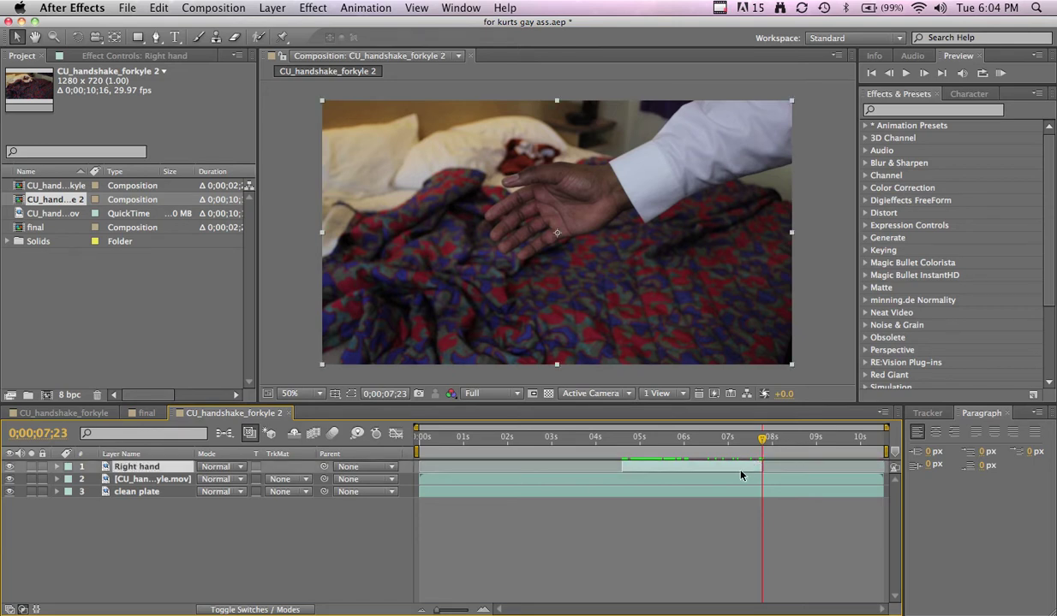
left_click_drag(741, 475, 565, 469)
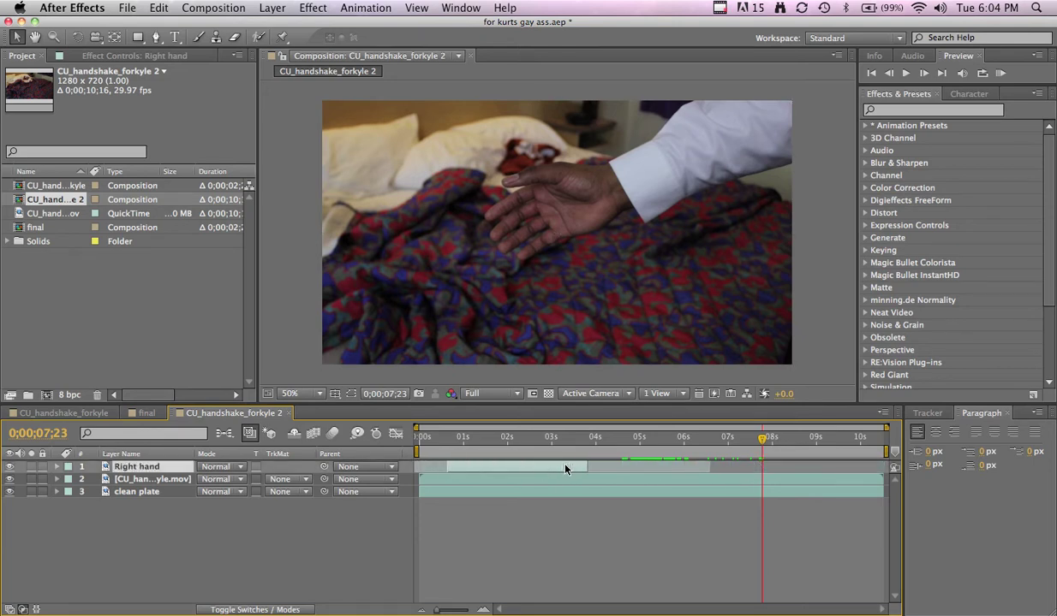
left_click(432, 480)
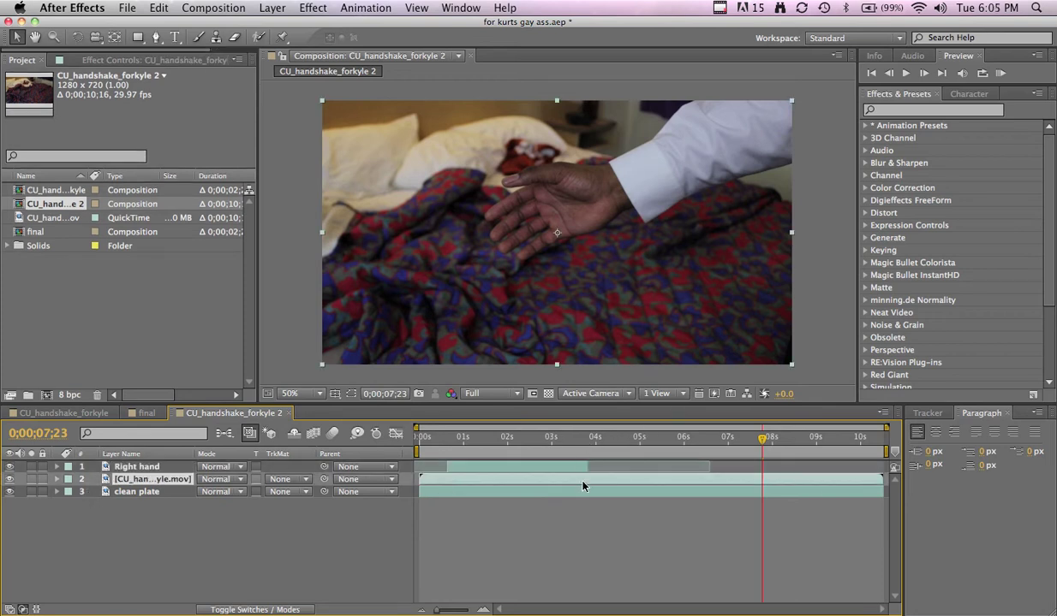
Trim the second footage layer to start at 7;28 and move it to start near 00;20
left_click_drag(633, 429, 768, 443)
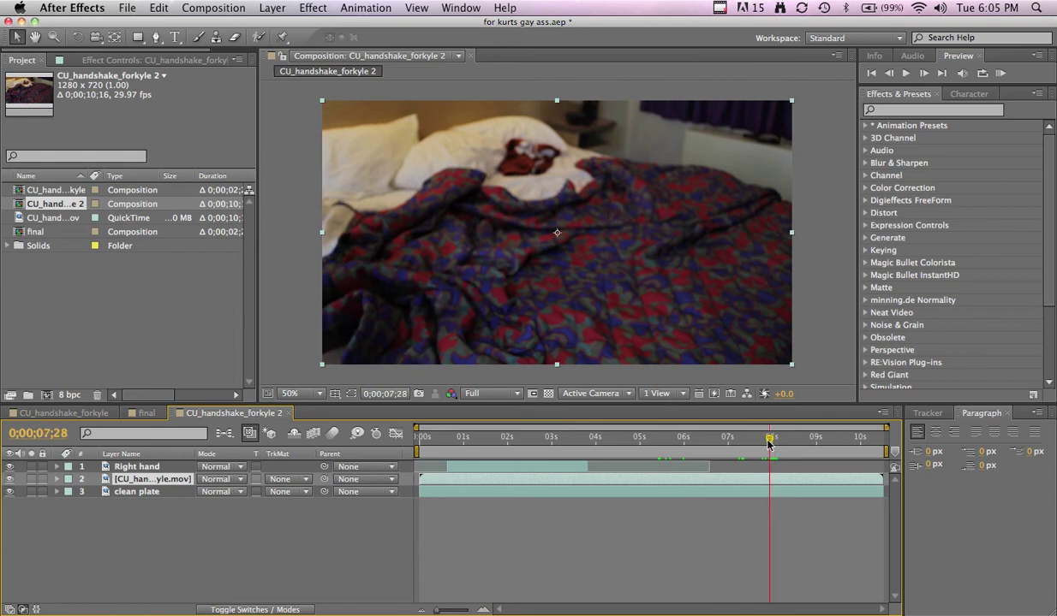
key("alt+bracketleft")
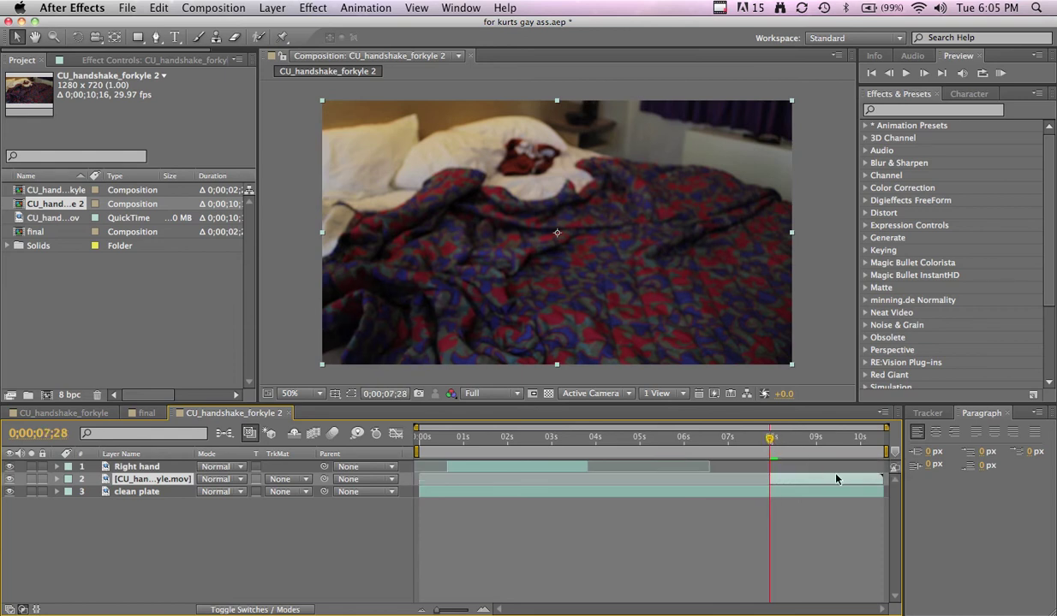
left_click_drag(852, 439, 882, 439)
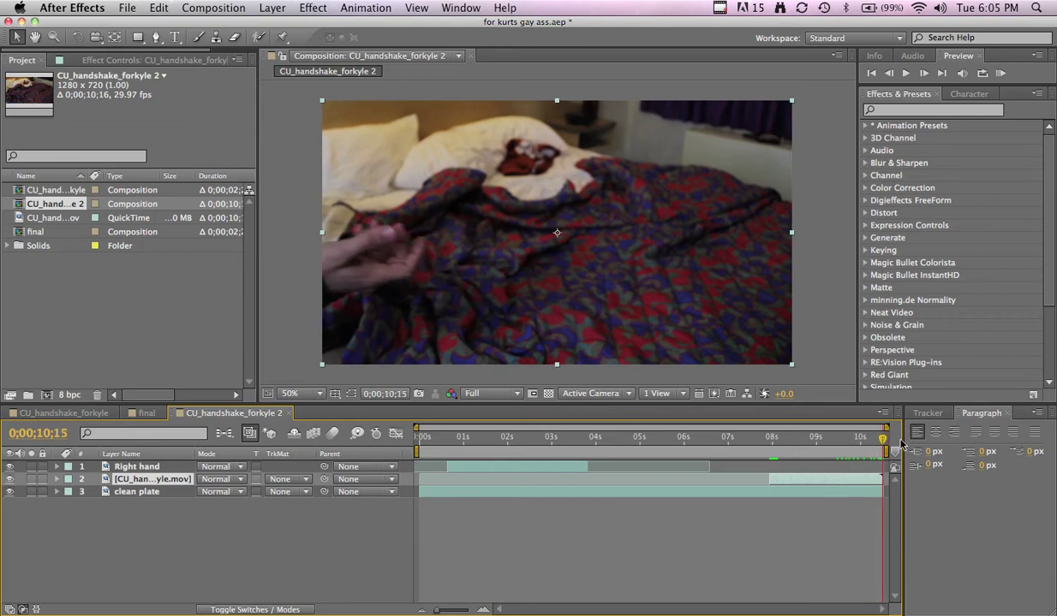
left_click_drag(796, 486, 471, 485)
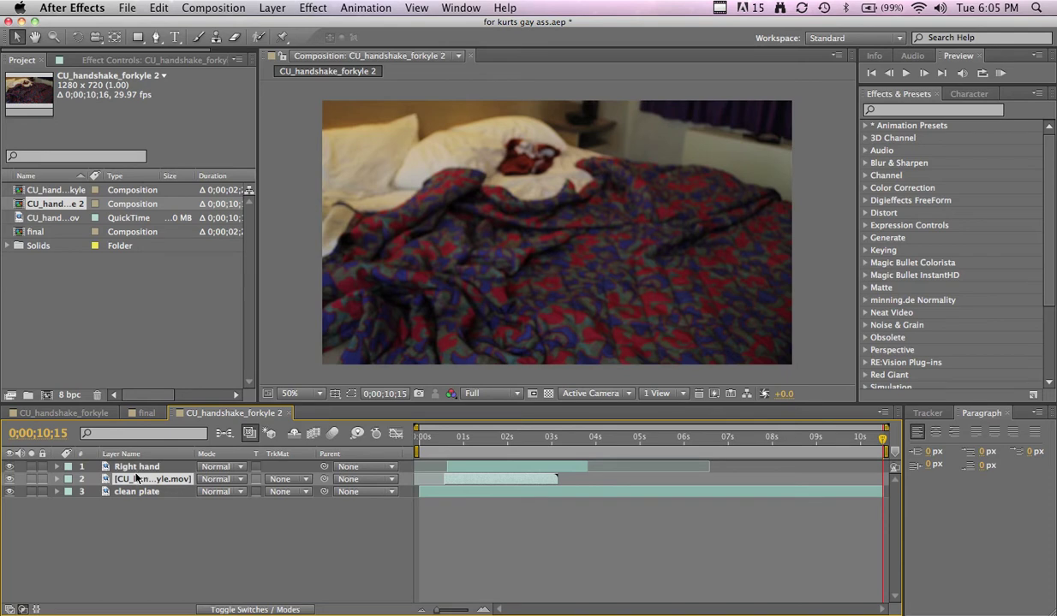
Rename the second layer 'left hand' and stack it above Right hand
key("Return")
type("left hand")
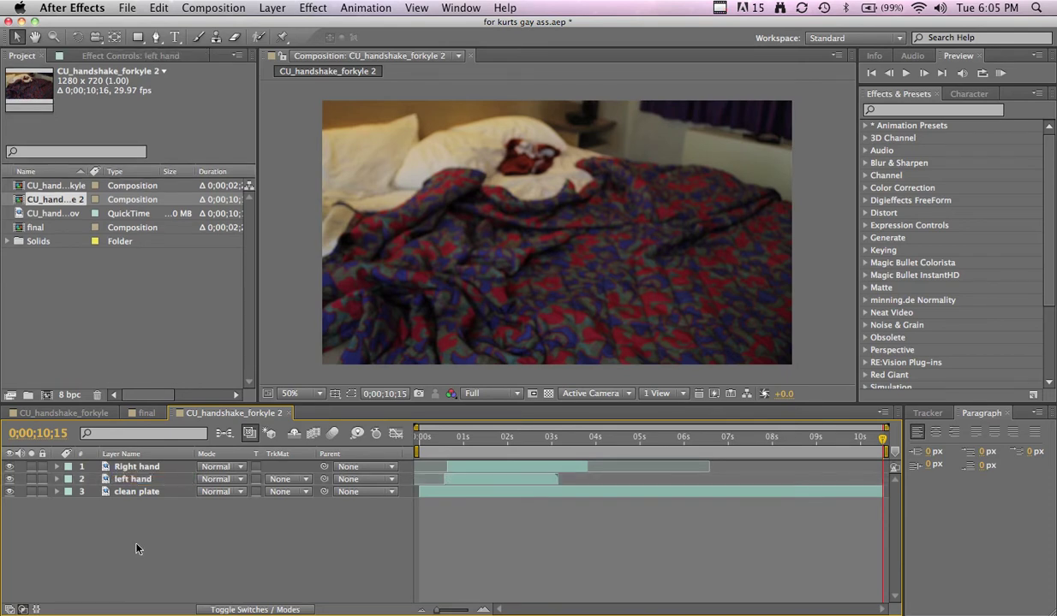
key("shift+Tab")
key("super+bracketleft")
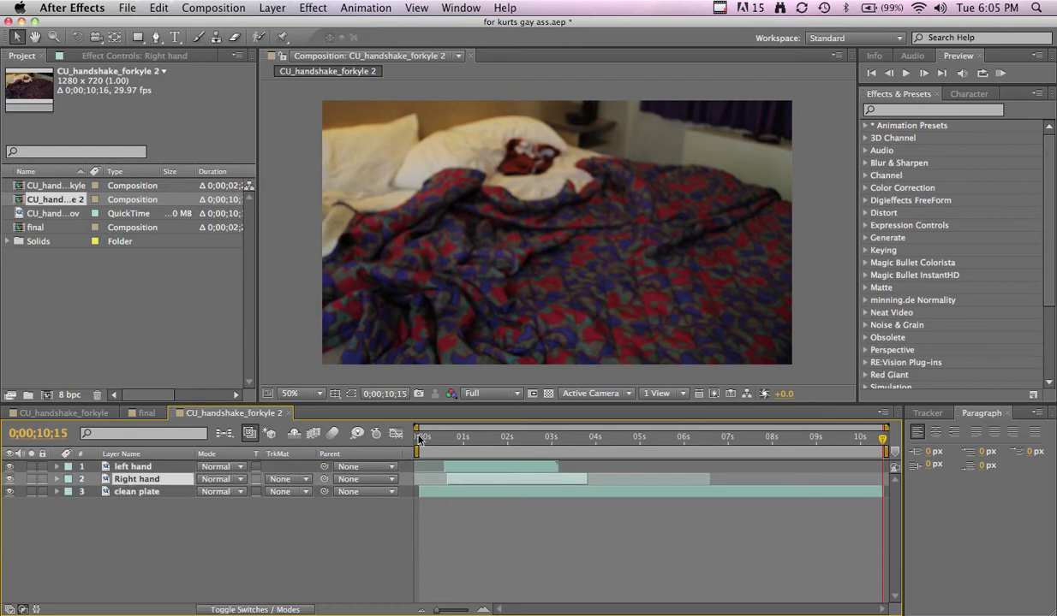
Lower the left hand layer's Opacity to 55% and nudge its clip slightly later
left_click_drag(423, 444, 486, 439)
key("t")
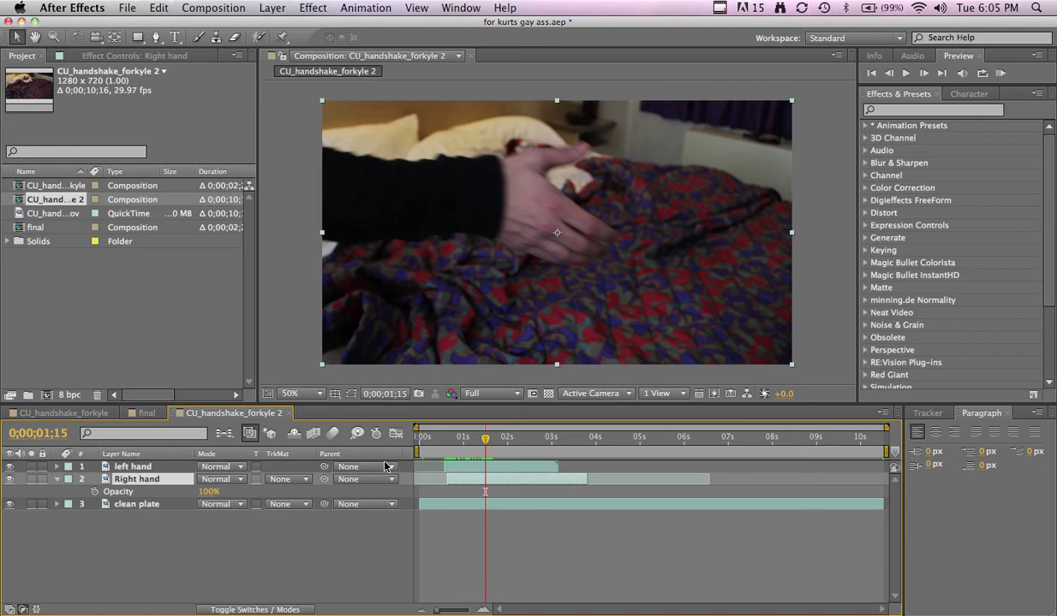
left_click(156, 467)
key("t")
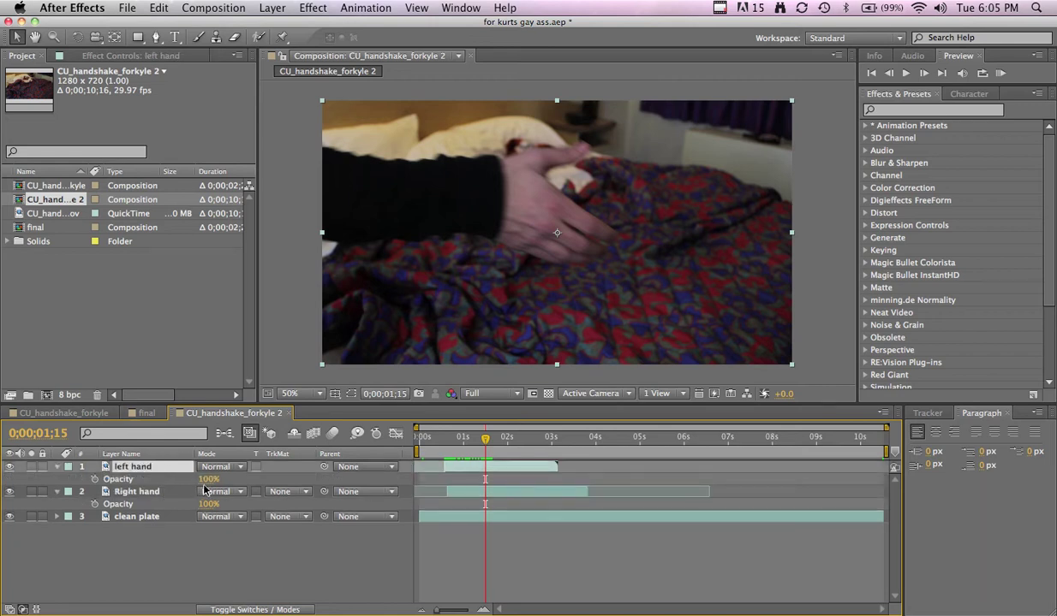
left_click_drag(208, 479, 177, 489)
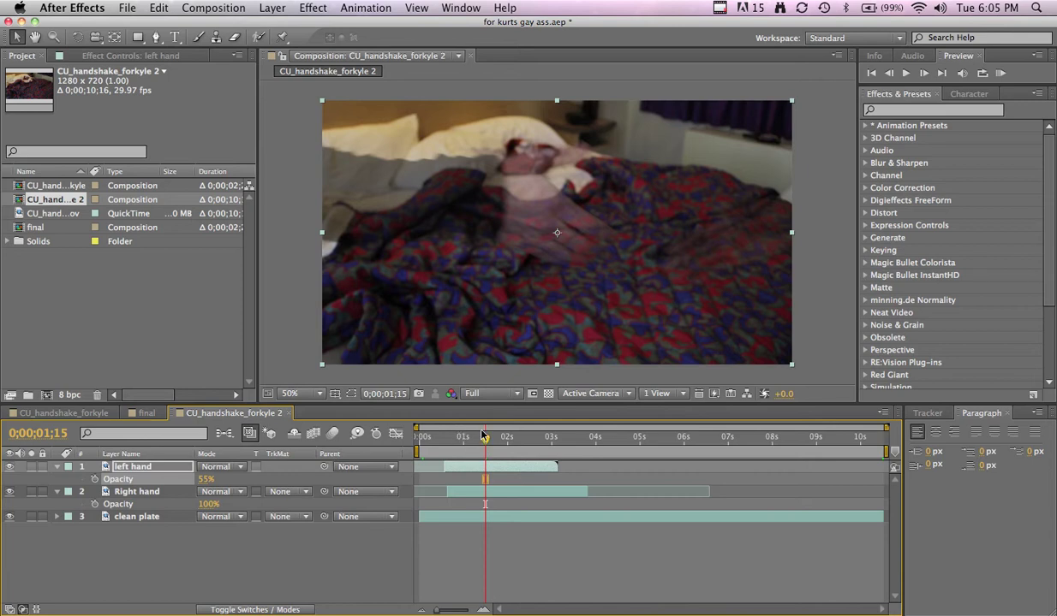
left_click_drag(472, 474, 542, 471)
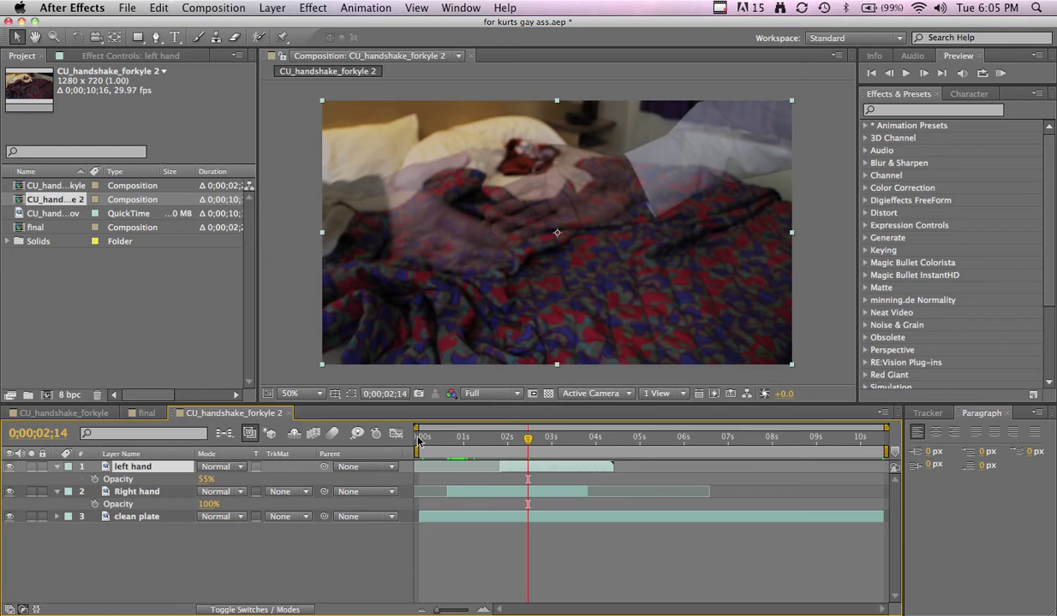
Preview the overlapping hands and end the work area at 0;00;03;20
left_click_drag(438, 451, 580, 454)
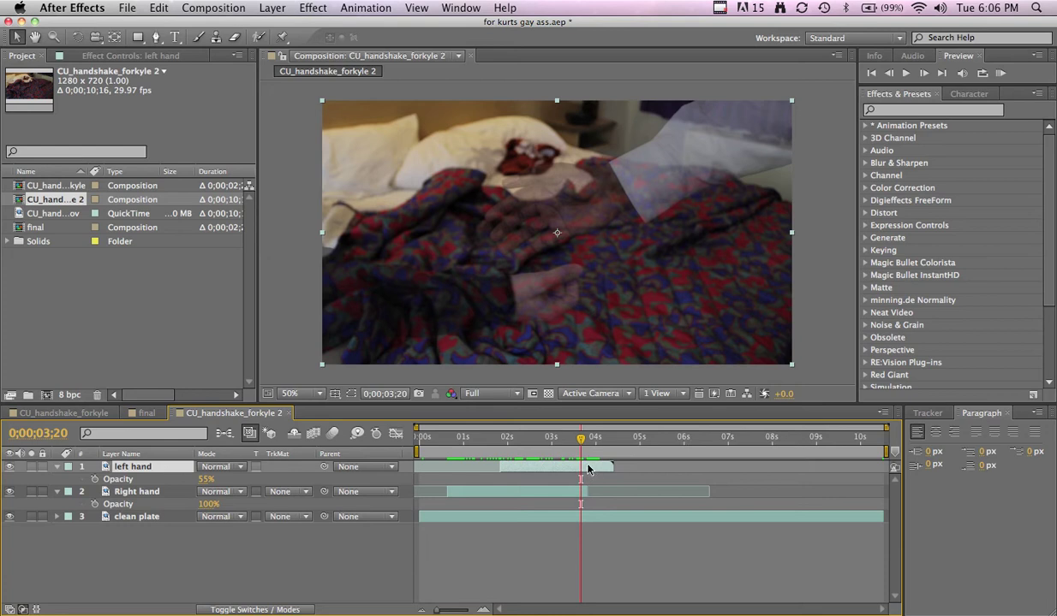
key("n")
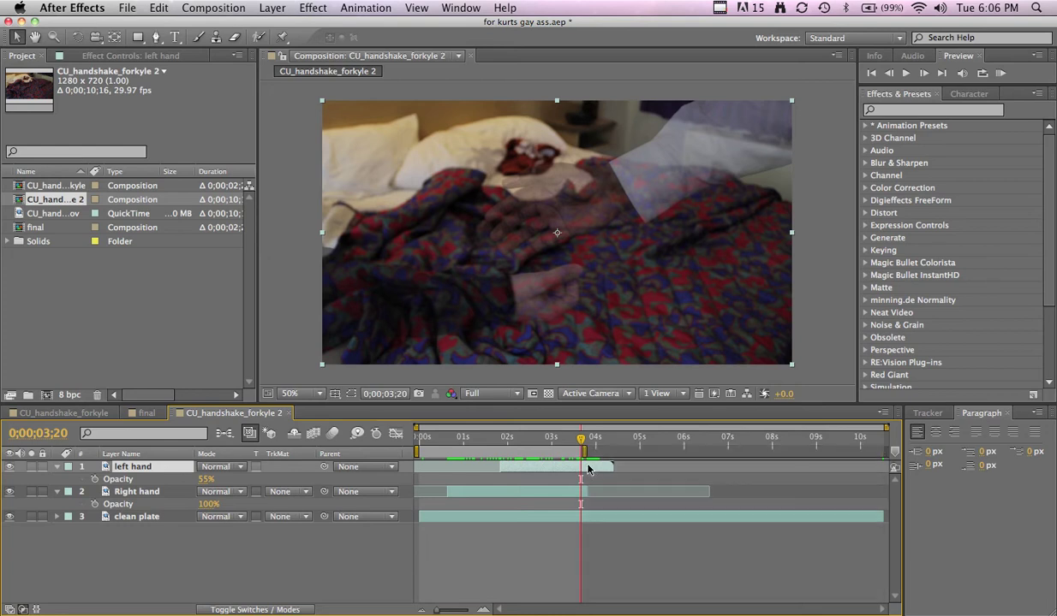
Trim the composition to the work area
right_click(545, 450)
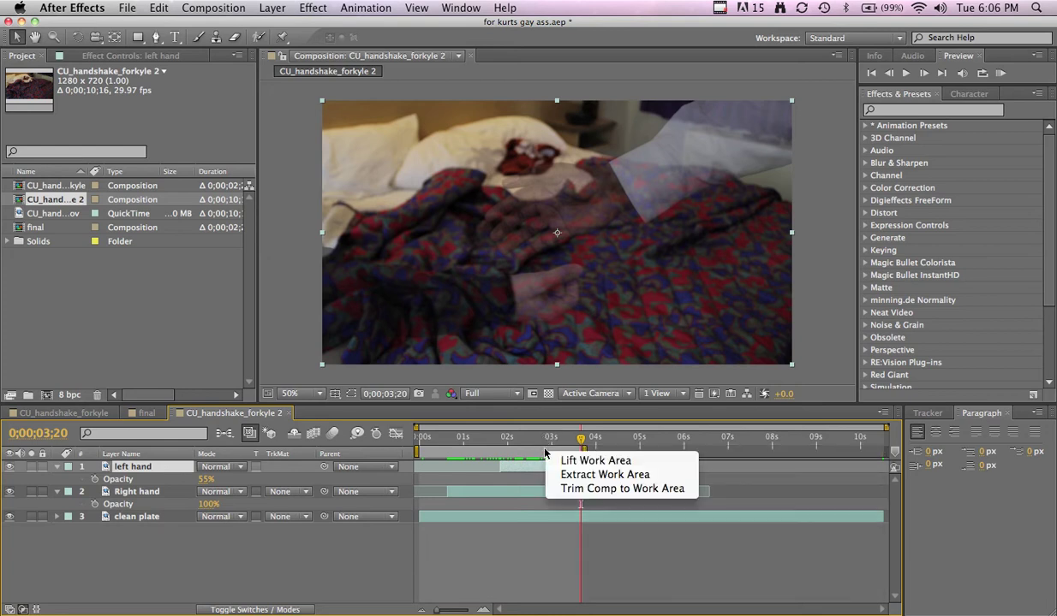
left_click(576, 489)
left_click_drag(469, 444, 590, 438)
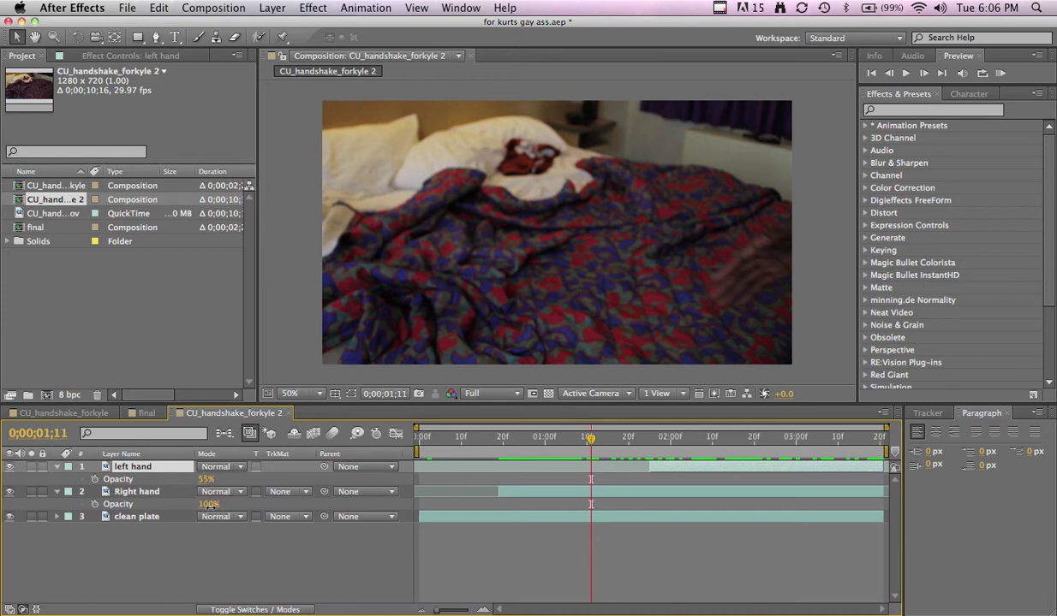
Keyframe Opacity: Right hand at 62%, left hand rising to 100% at 0;00;02;12
left_click_drag(209, 506, 196, 506)
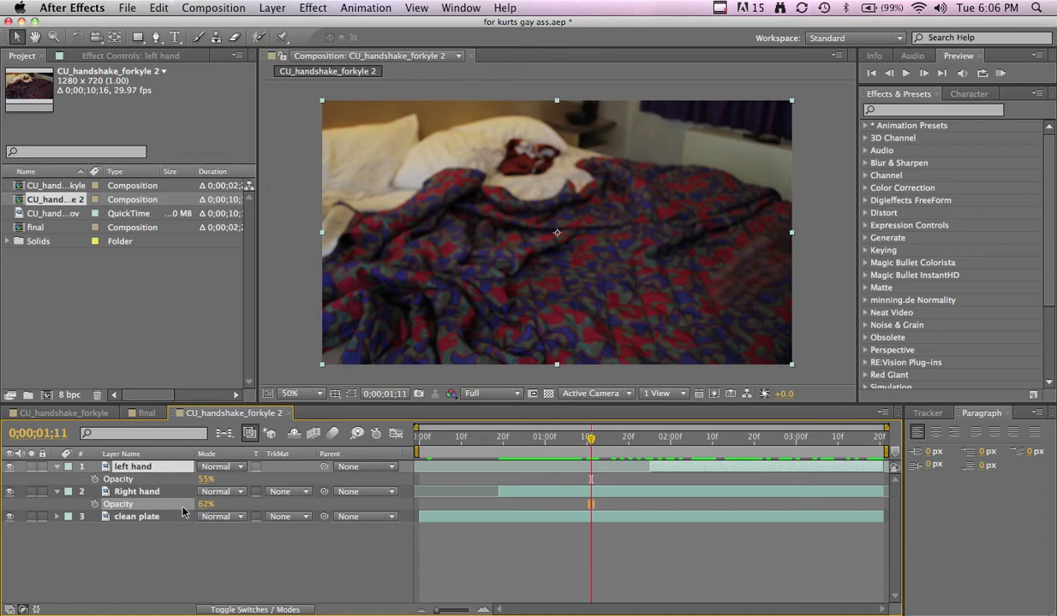
left_click(248, 492)
left_click_drag(483, 435, 636, 438)
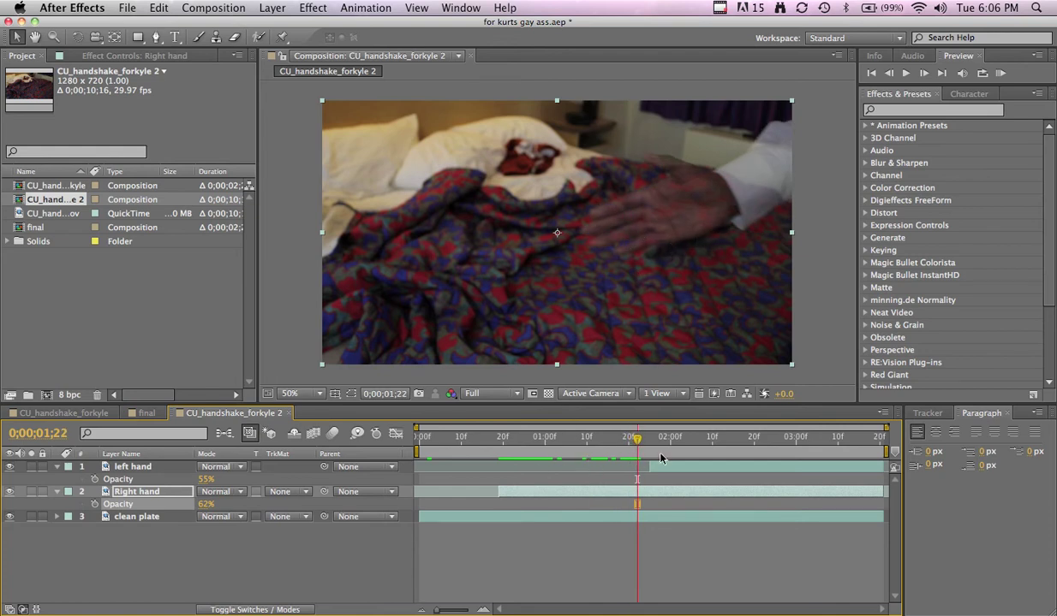
left_click_drag(637, 439, 719, 439)
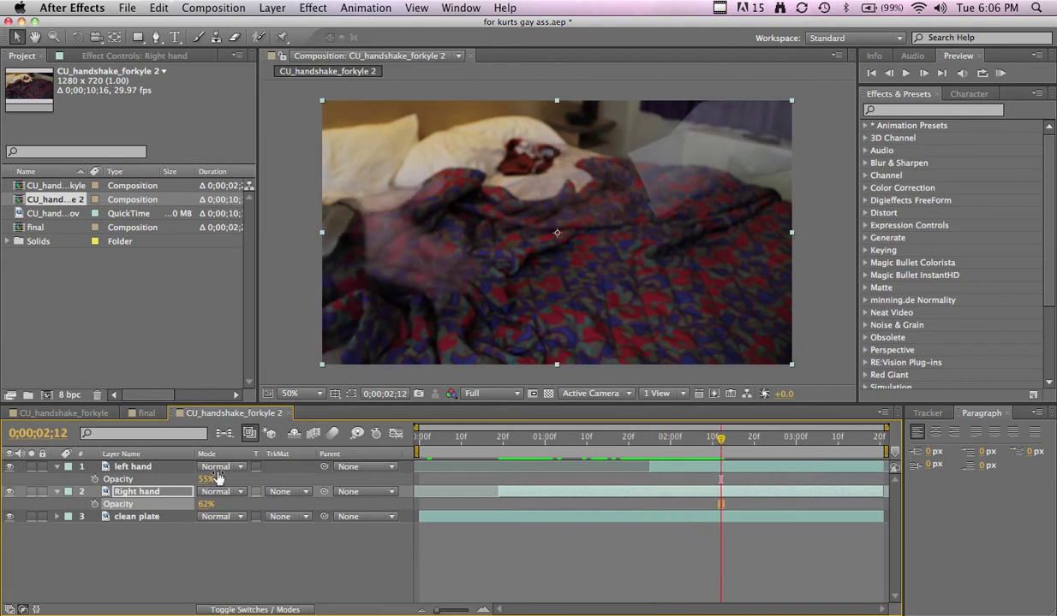
left_click_drag(218, 477, 335, 485)
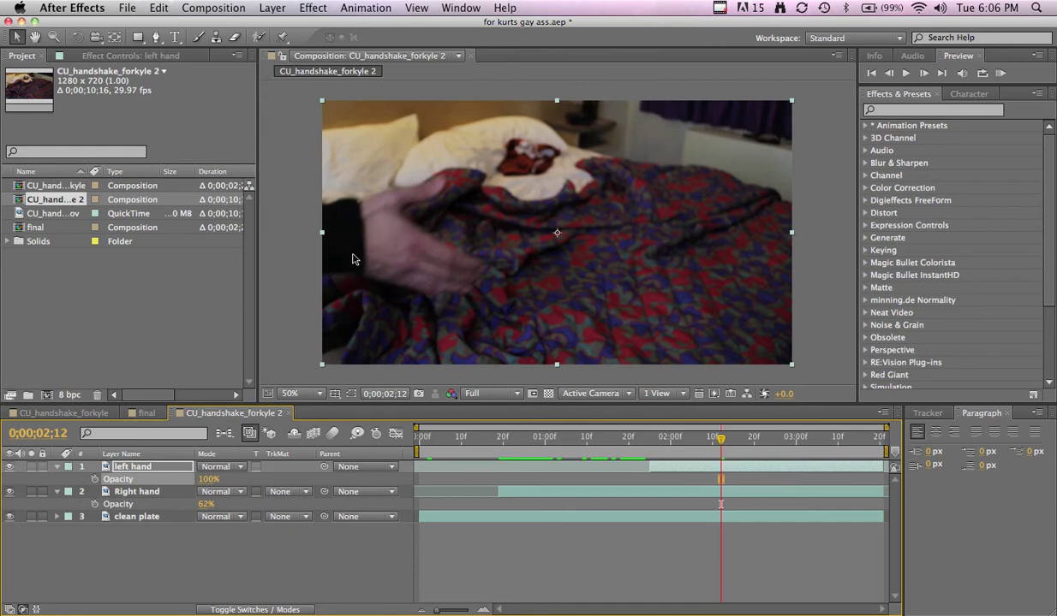
Draw Mask 1 point by point around the hand and arm on the left hand layer
left_click(156, 473)
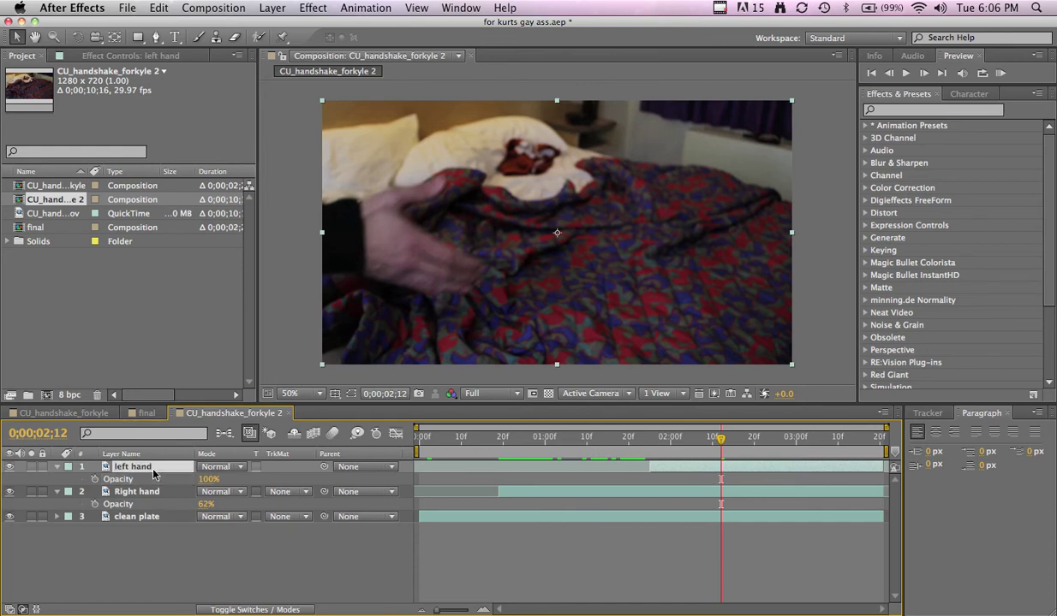
left_click(156, 37)
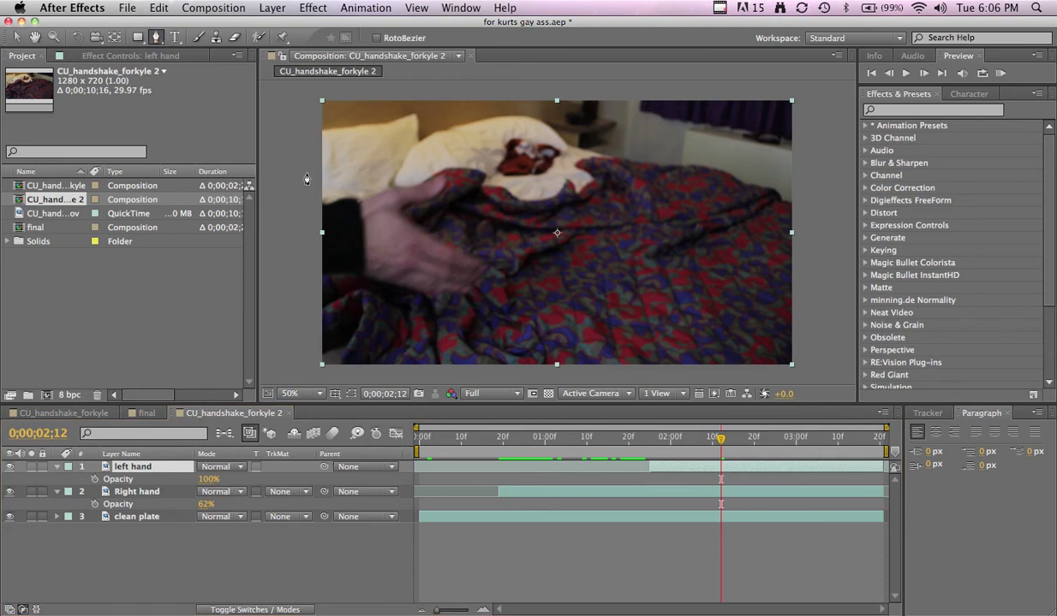
left_click(324, 203)
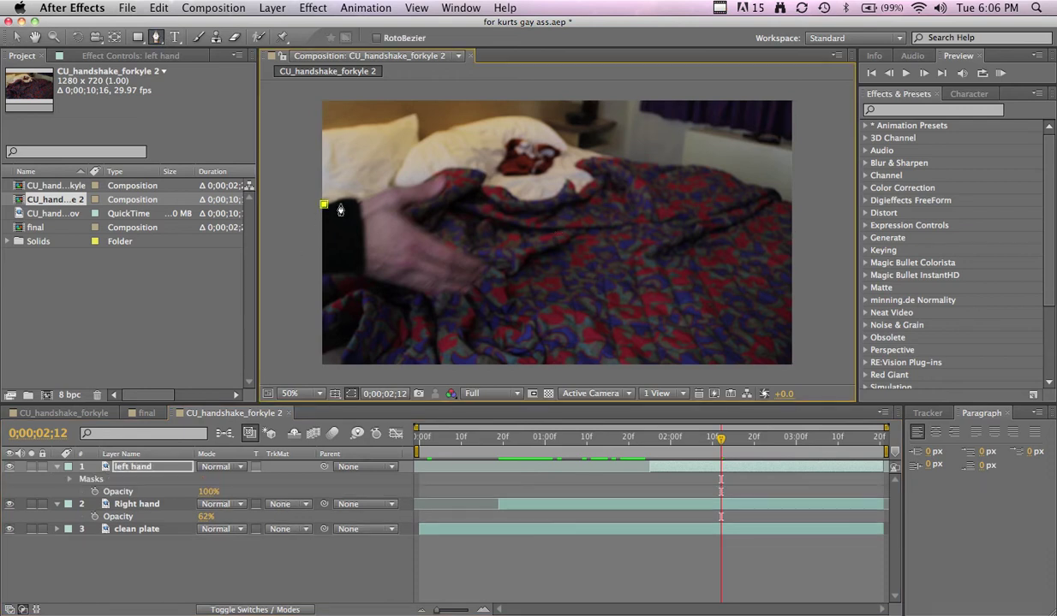
left_click(362, 202)
left_click(404, 181)
left_click(433, 179)
left_click(446, 172)
left_click(446, 185)
left_click(430, 197)
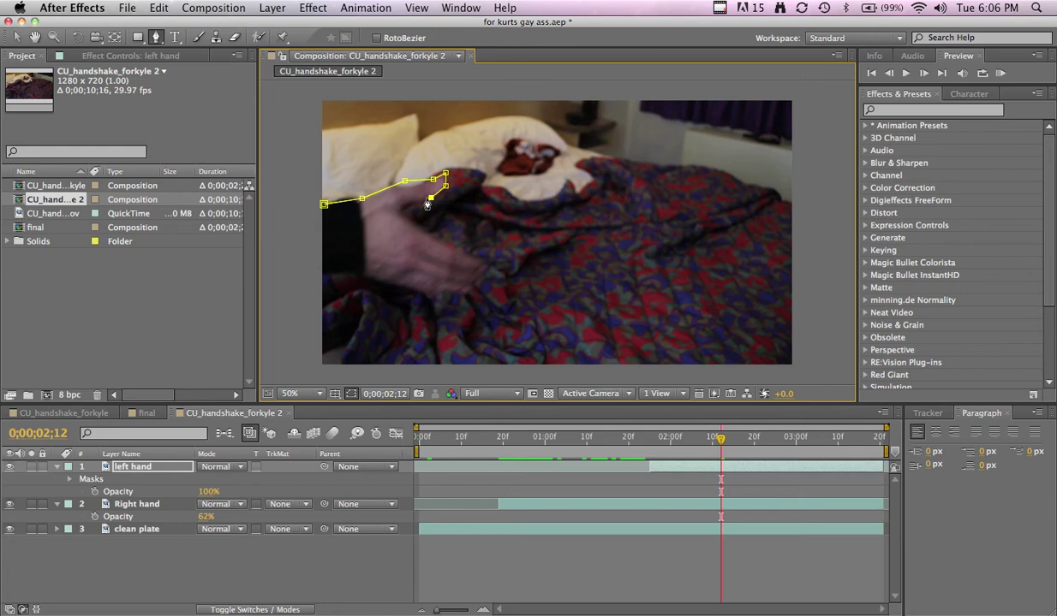
left_click(405, 204)
left_click(406, 214)
left_click(419, 227)
left_click(467, 250)
left_click(484, 258)
left_click(474, 279)
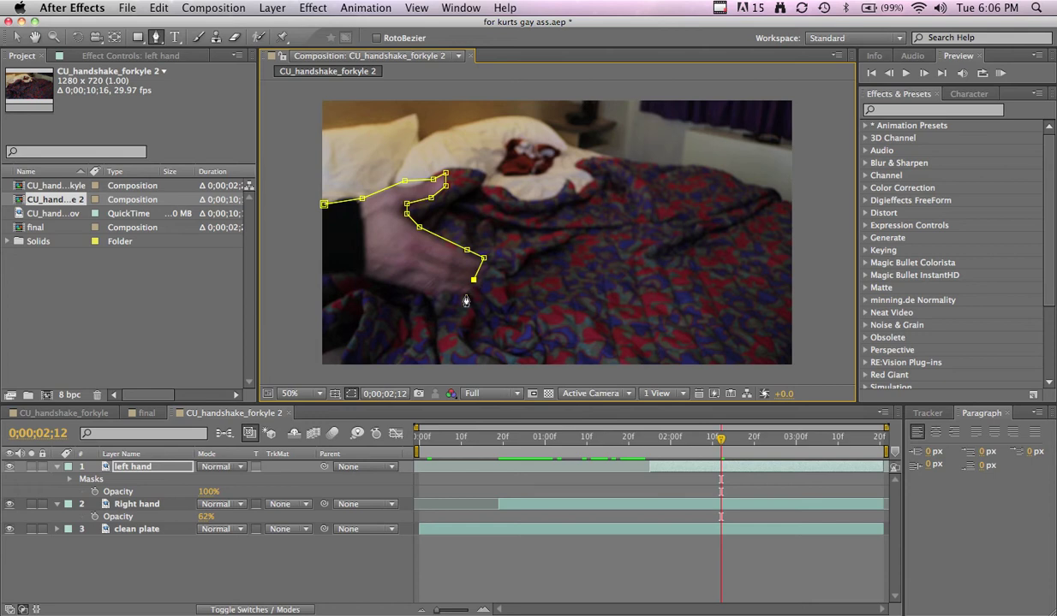
left_click_drag(463, 292, 411, 286)
left_click(369, 281)
left_click(330, 279)
left_click(315, 271)
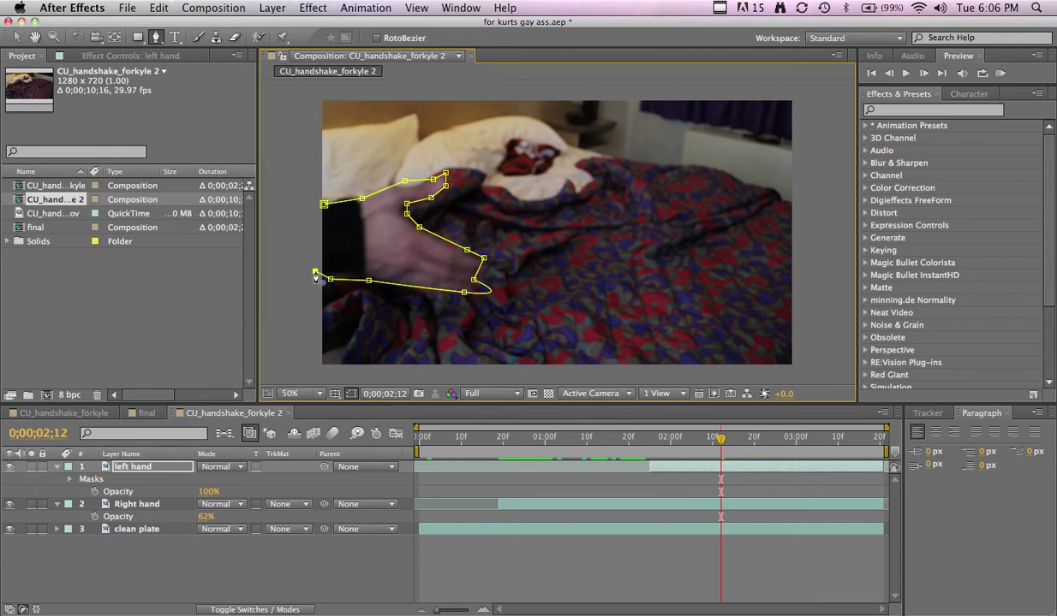
left_click(324, 205)
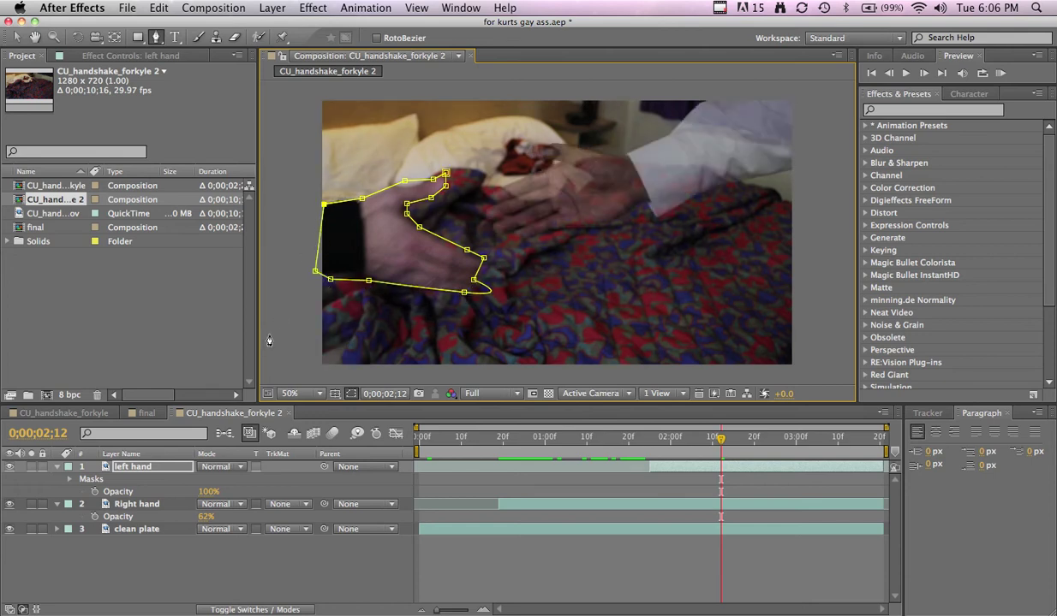
Keyframe the Mask Path and reshape the mask to follow the hand at 2;13
key("m")
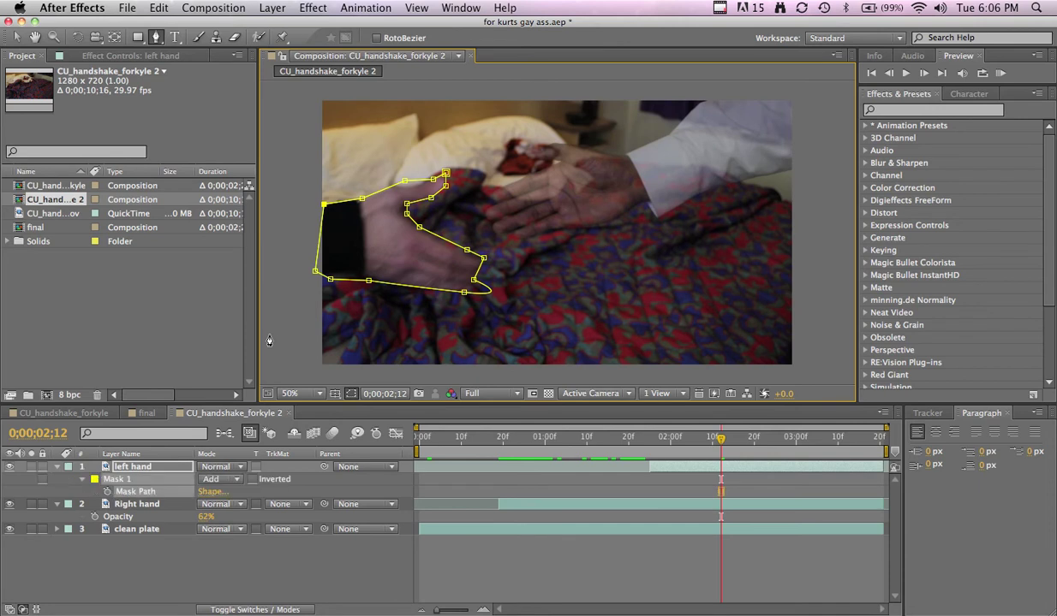
left_click(106, 491)
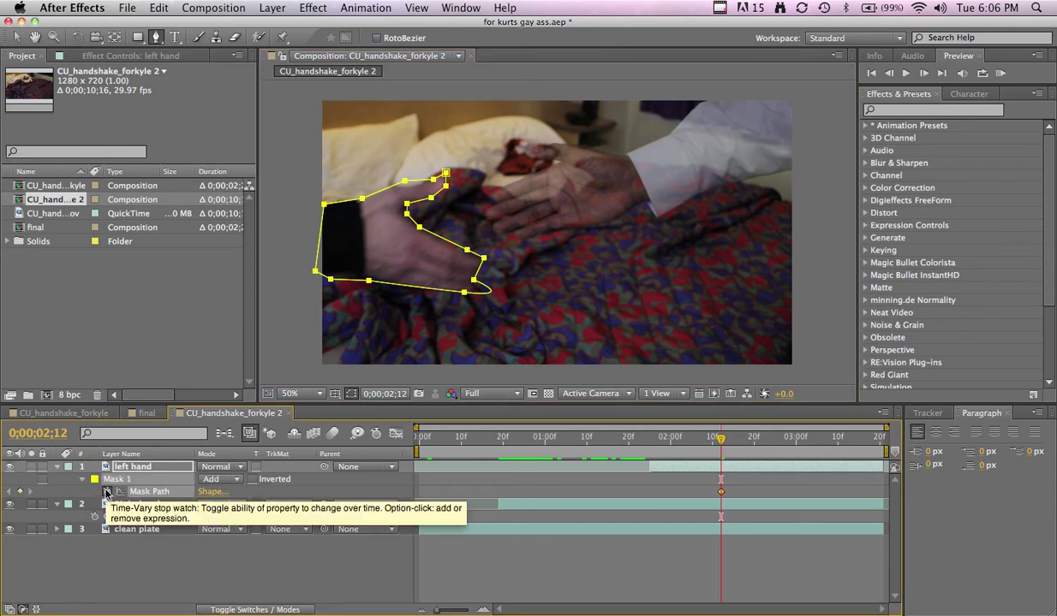
key("Page_Down")
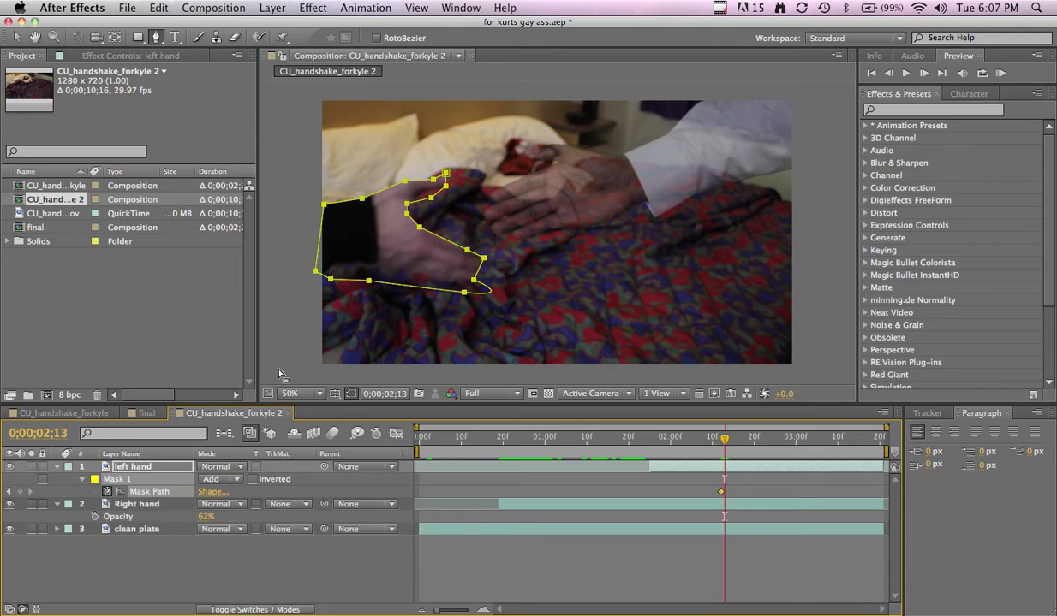
key("v")
left_click_drag(358, 286, 367, 275)
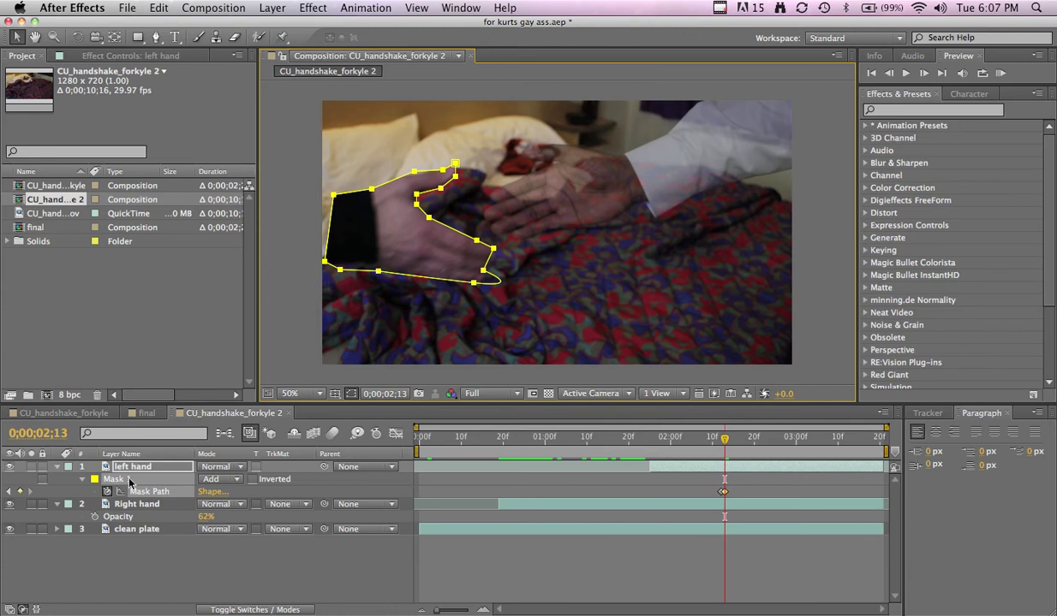
left_click_drag(324, 262, 293, 275)
left_click_drag(333, 196, 309, 196)
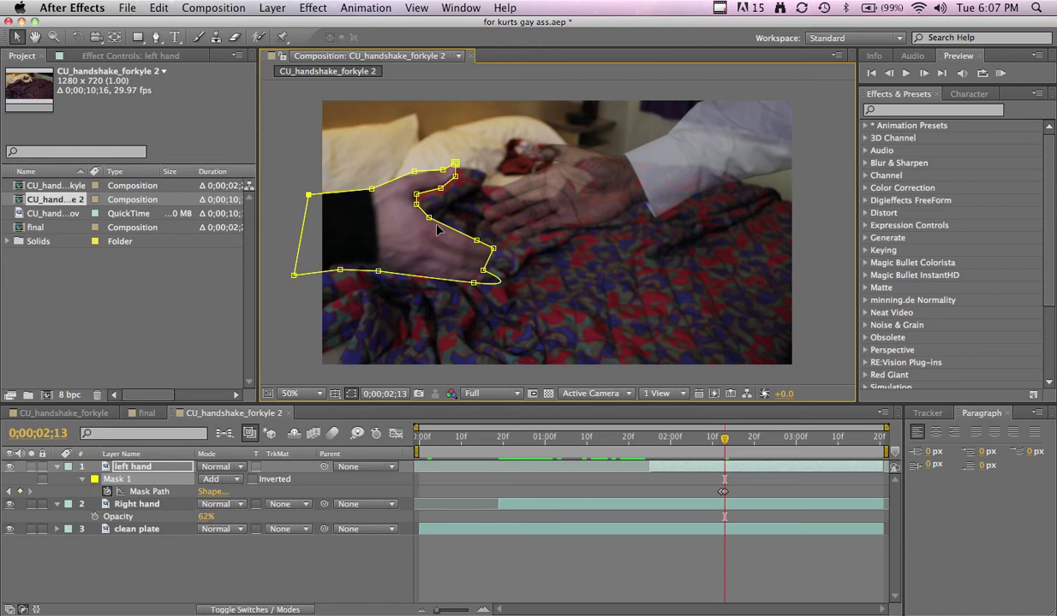
Hide the left hand layer and open the final composition
left_click(10, 467)
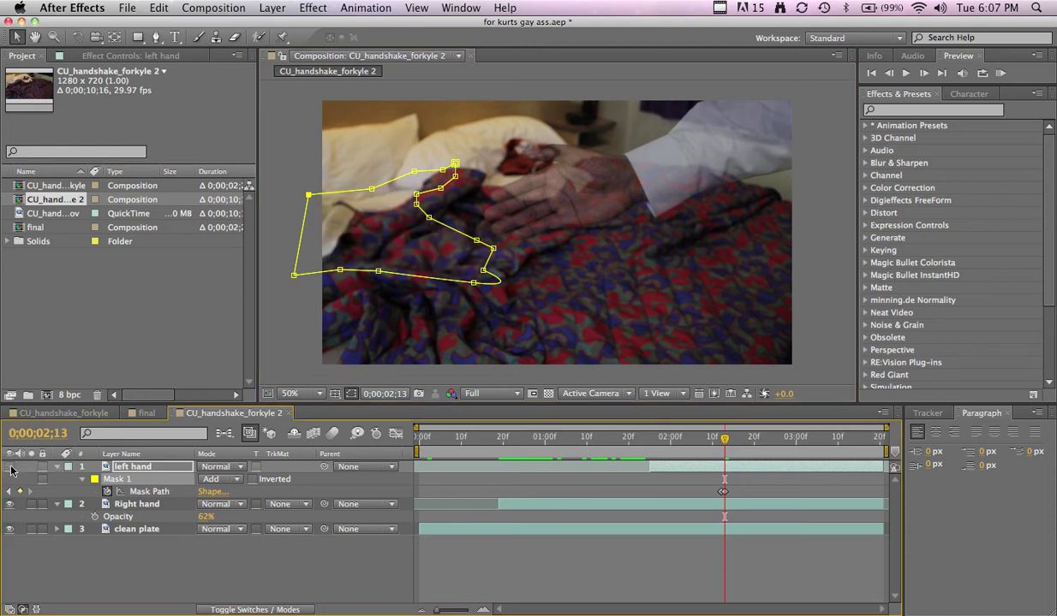
left_click(65, 413)
left_click(155, 414)
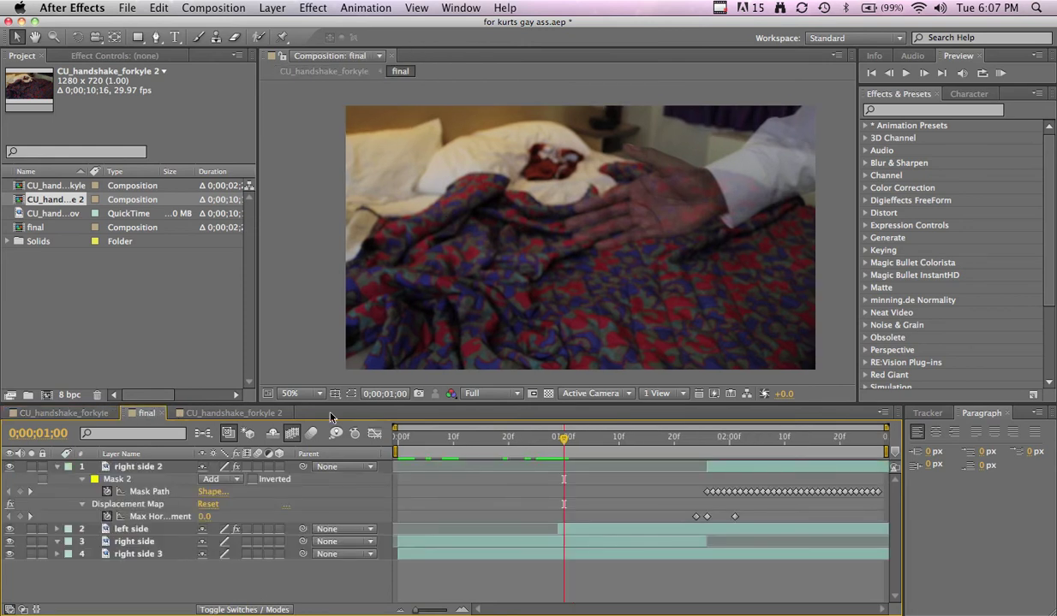
left_click_drag(399, 438, 657, 441)
left_click(122, 468)
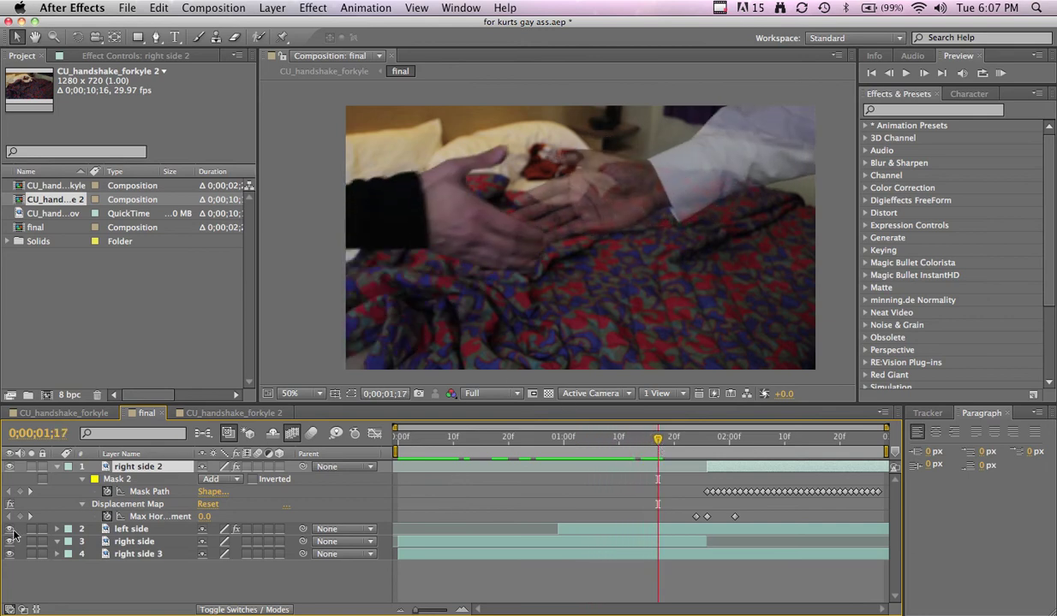
left_click(351, 395)
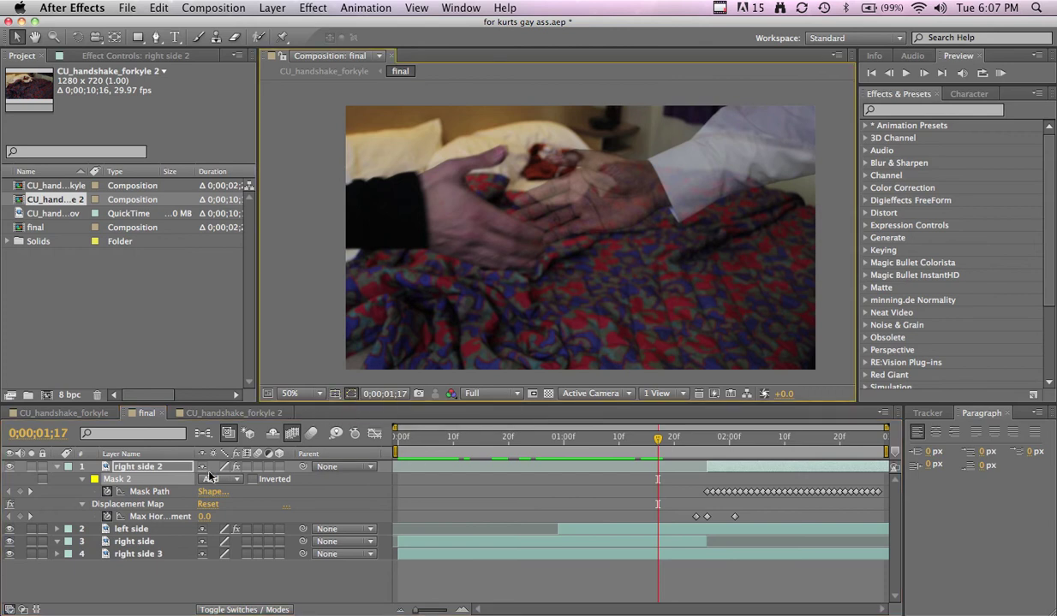
mouse_move(594, 446)
left_mouse_down()
mouse_move(618, 446)
mouse_move(602, 449)
left_mouse_up()
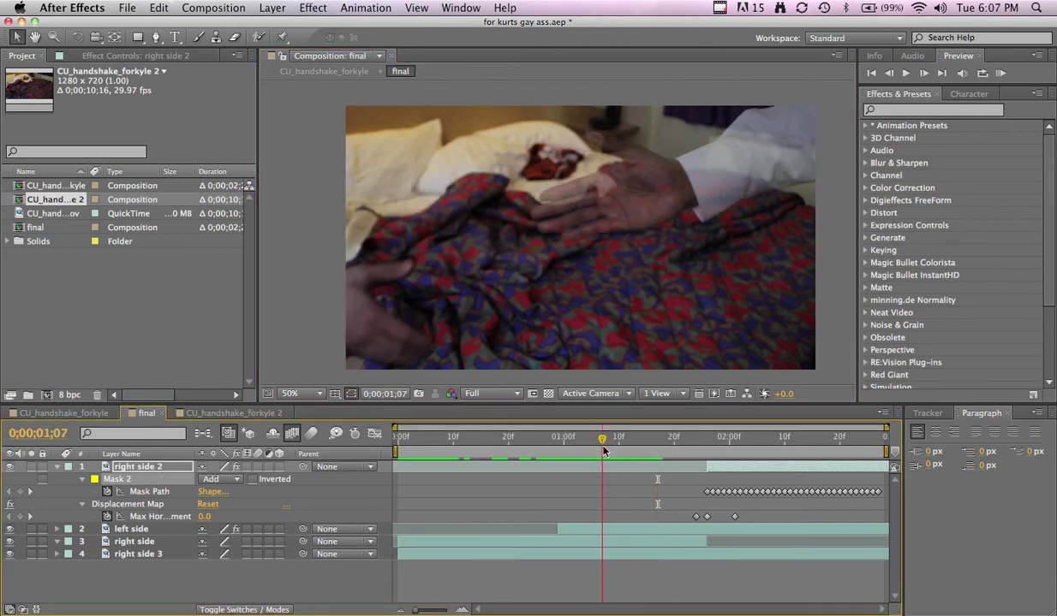
left_click(341, 381)
left_click_drag(513, 440, 591, 443)
key("Return")
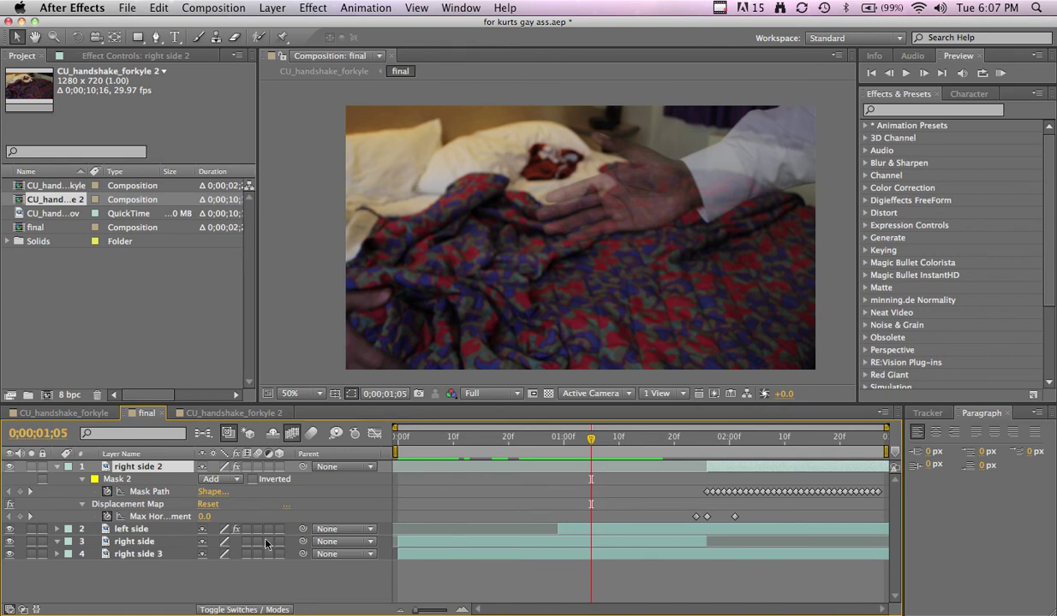
left_click(156, 529)
left_click_drag(442, 440, 685, 472)
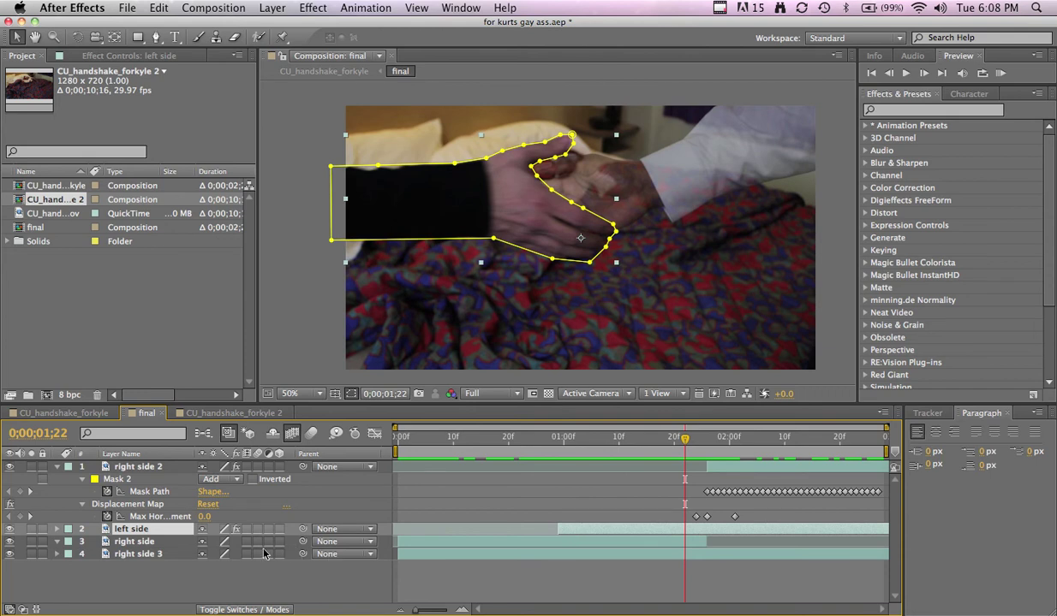
left_click(149, 545)
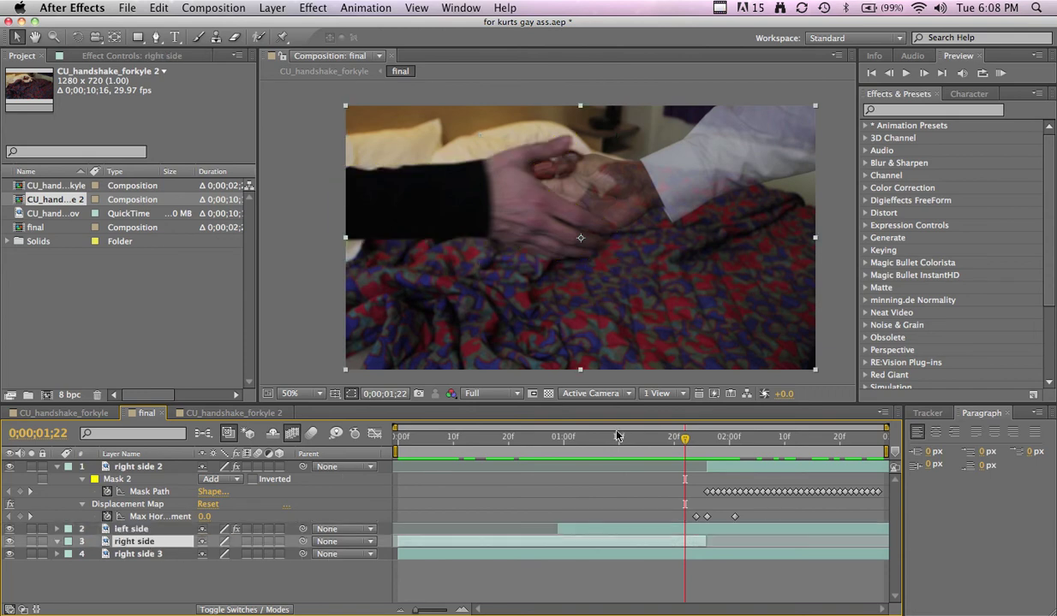
left_click(701, 438)
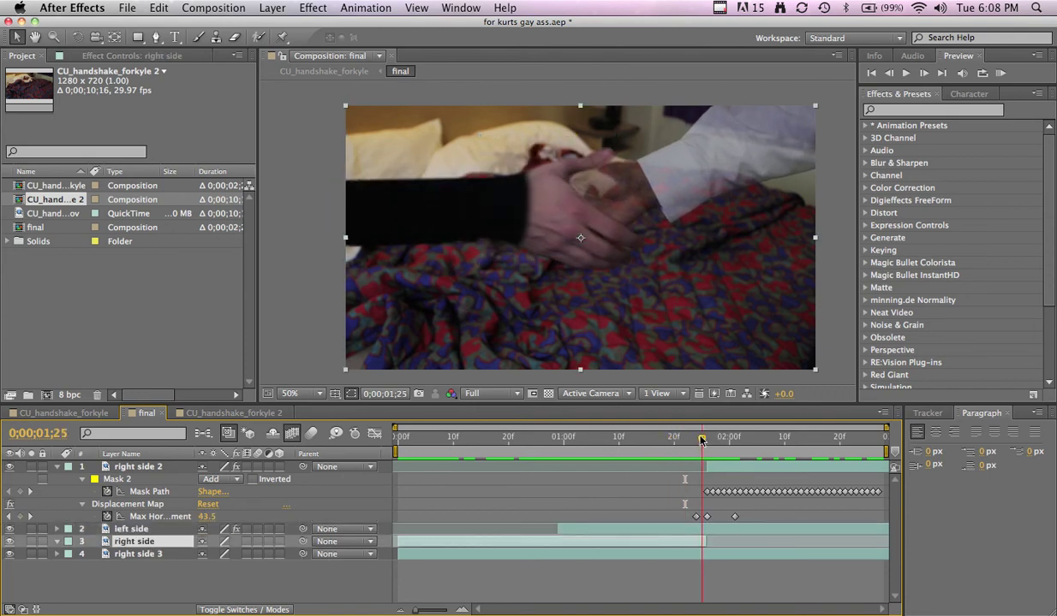
left_click_drag(704, 440, 708, 440)
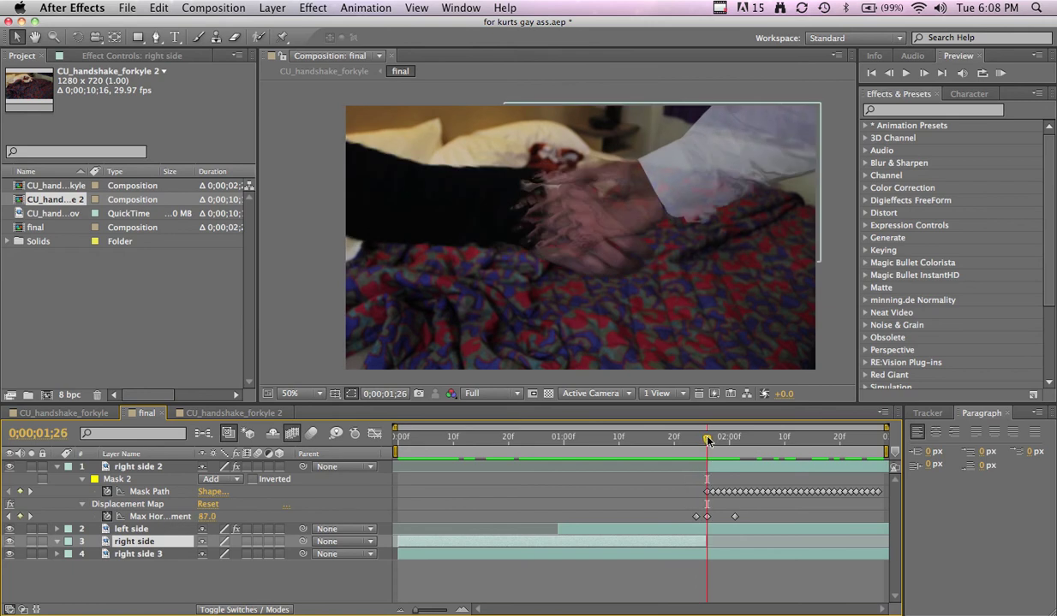
left_click_drag(142, 467, 295, 537)
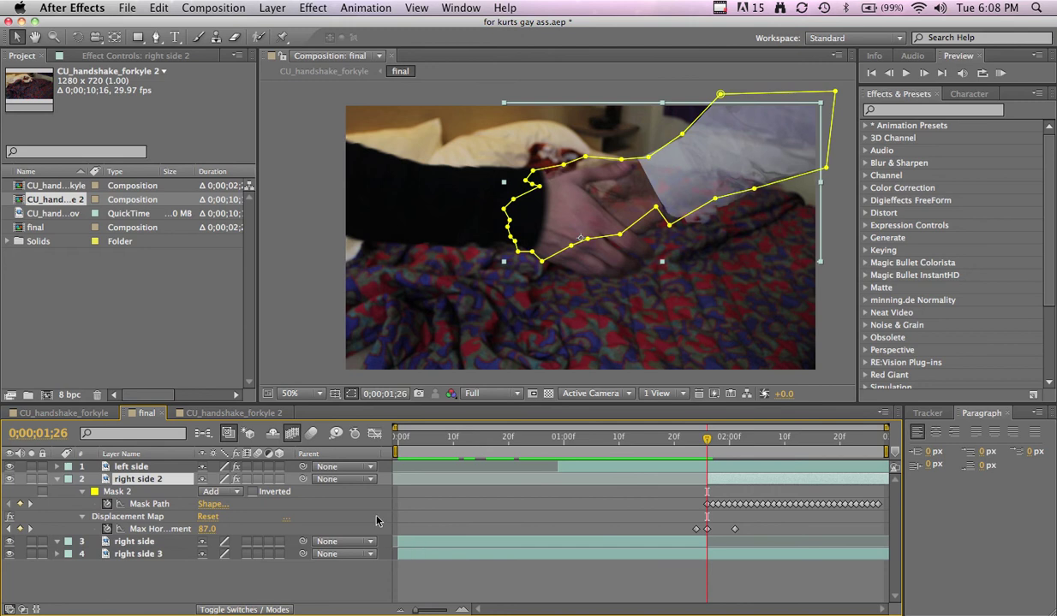
left_click(56, 480)
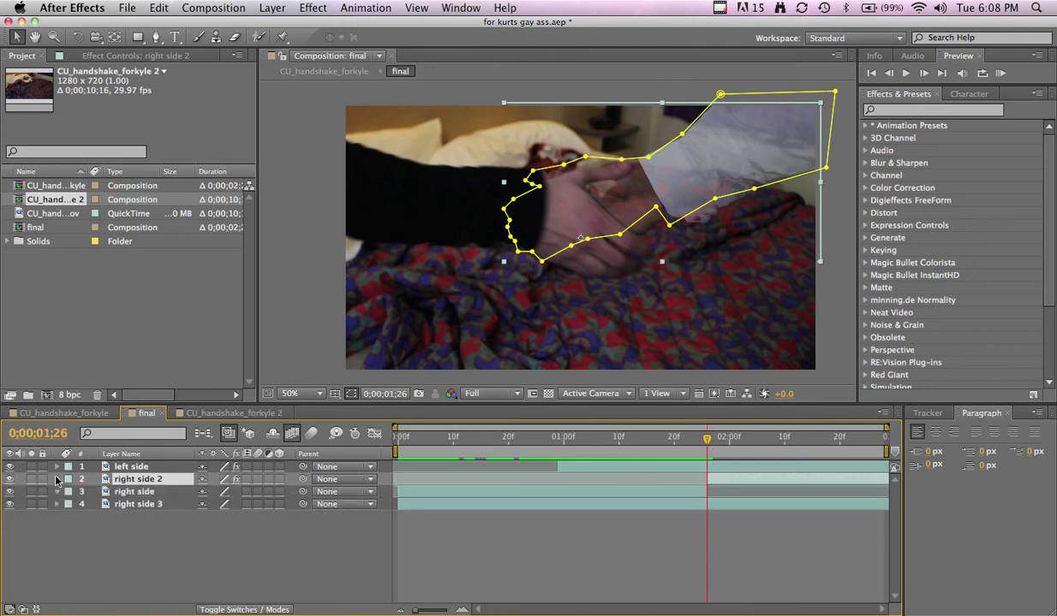
left_click(696, 466)
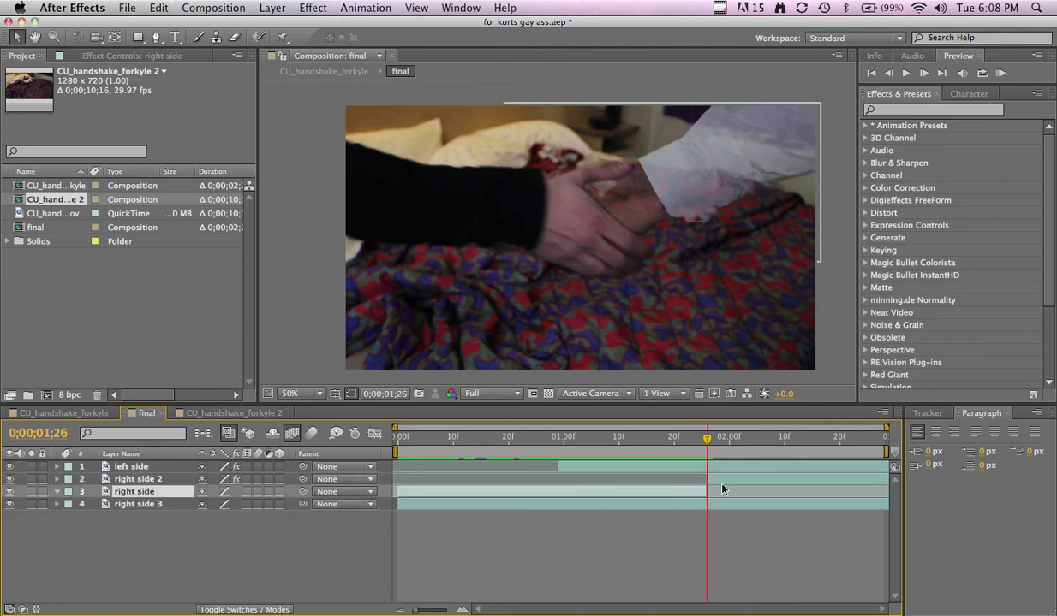
left_click(701, 480)
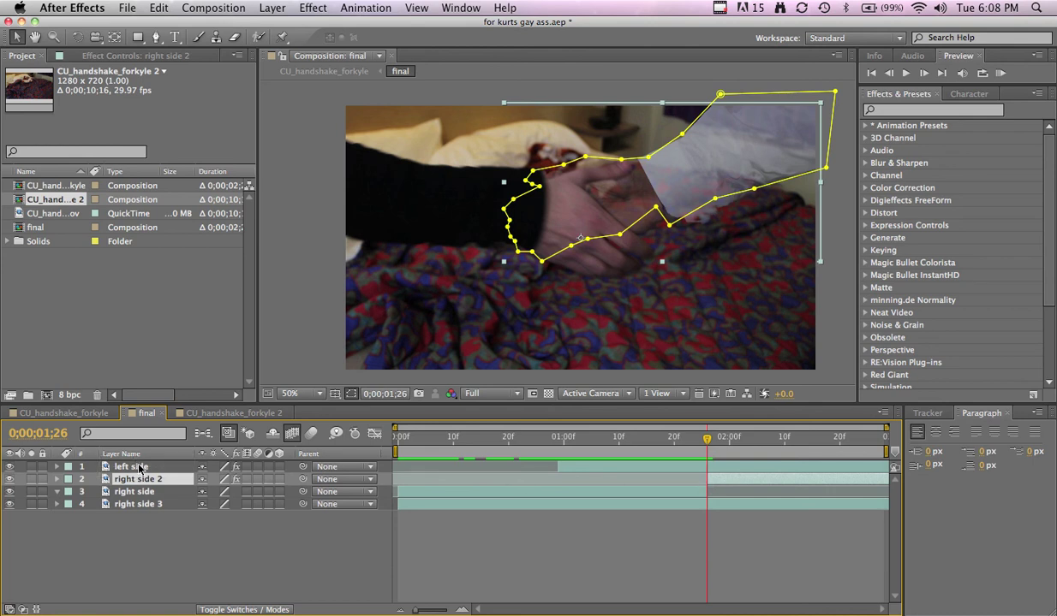
left_click_drag(140, 482, 370, 452)
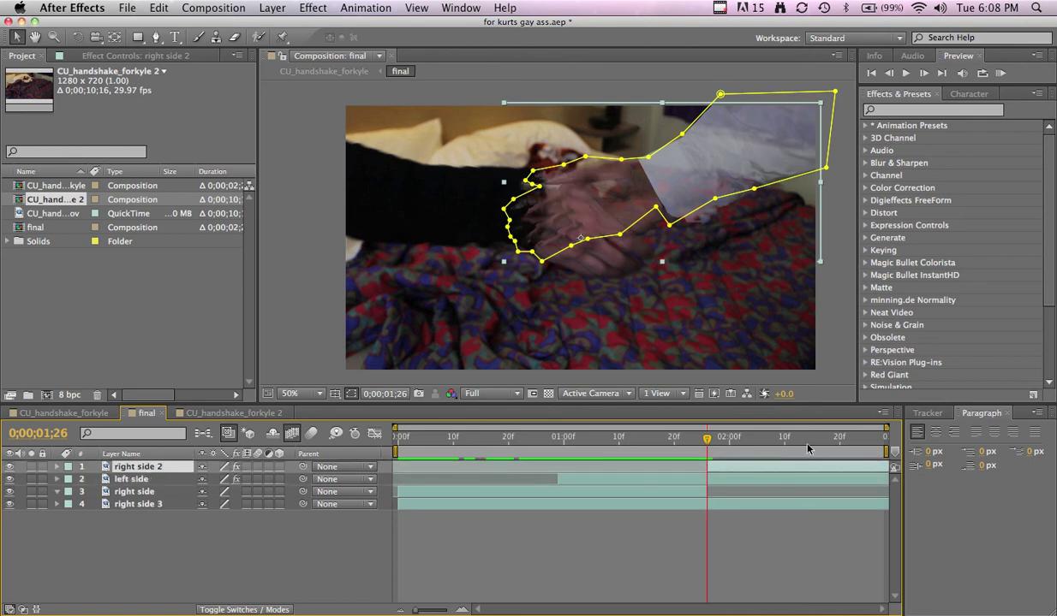
left_click_drag(707, 438, 709, 439)
key("u")
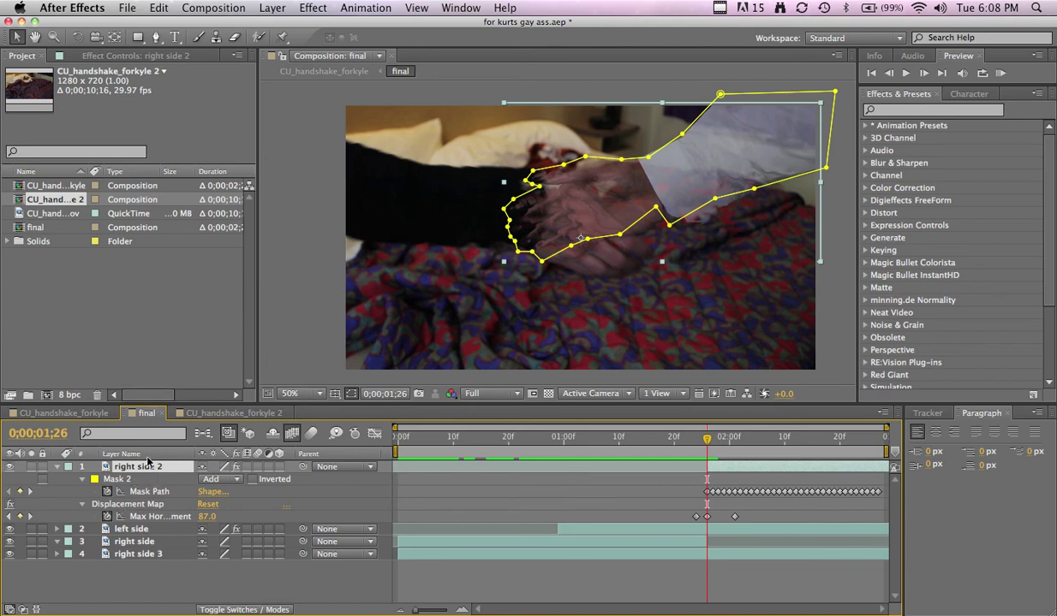
left_click(167, 55)
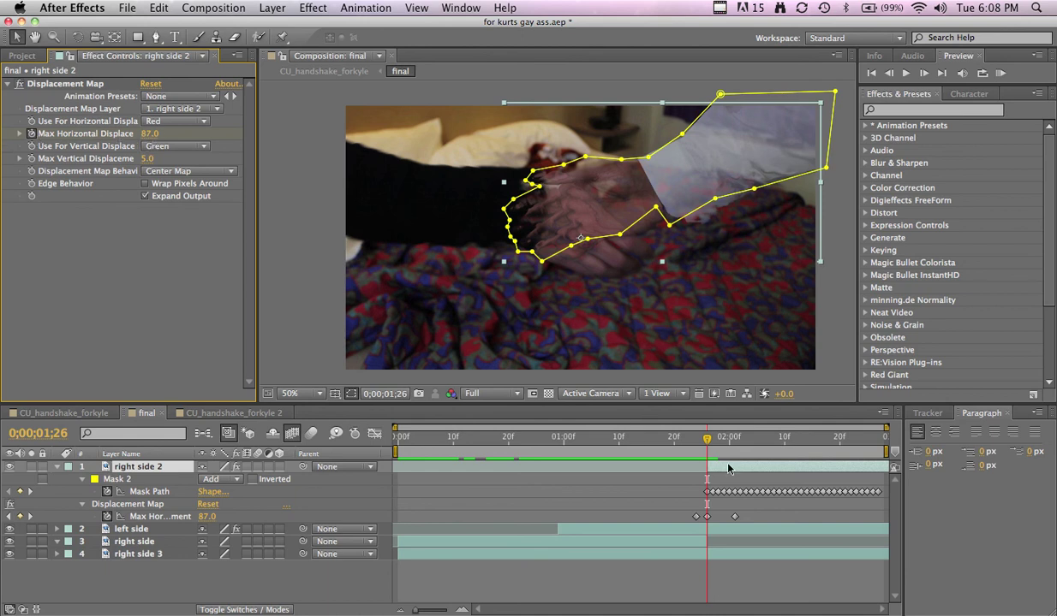
Check right side 2's displacement warp around 1;26, RAM-preview it, and return to 0;00;00;00
mouse_move(691, 451)
left_mouse_down()
mouse_move(676, 450)
mouse_move(699, 450)
left_mouse_up()
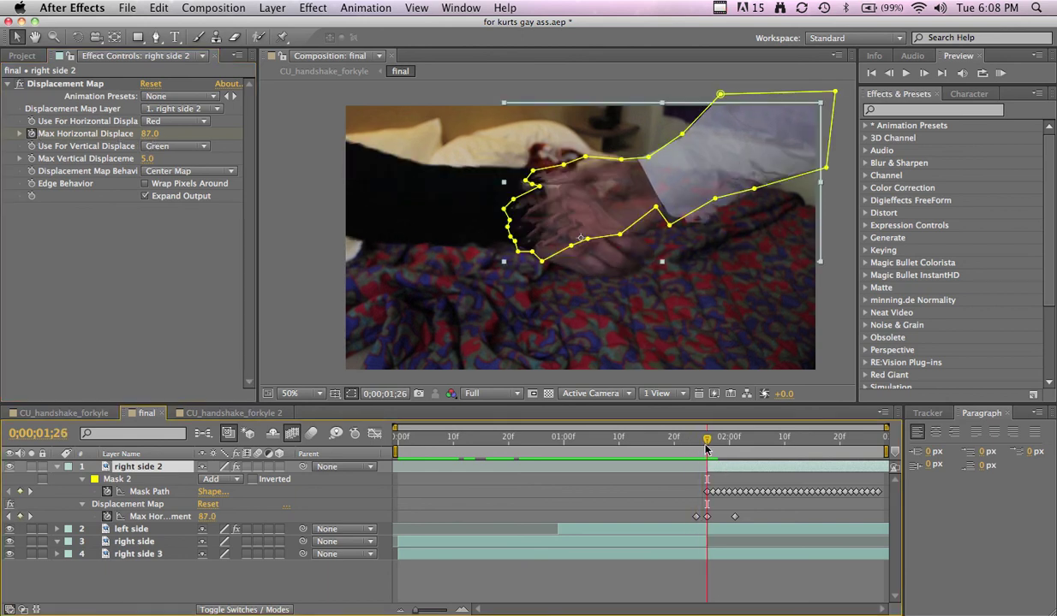
left_click_drag(707, 446, 470, 459)
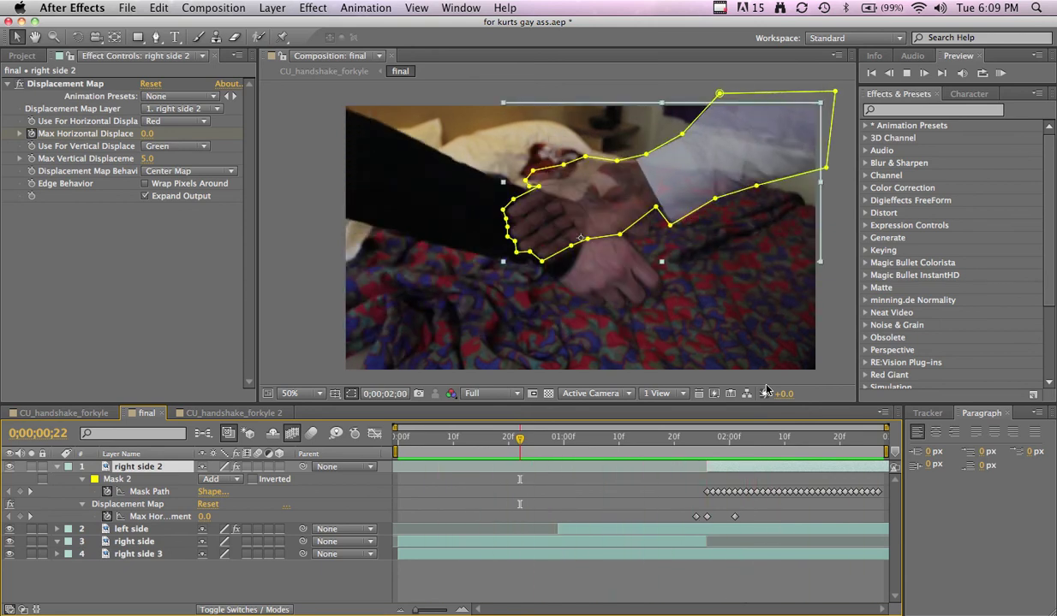
key("space")
left_click_drag(566, 435, 343, 438)
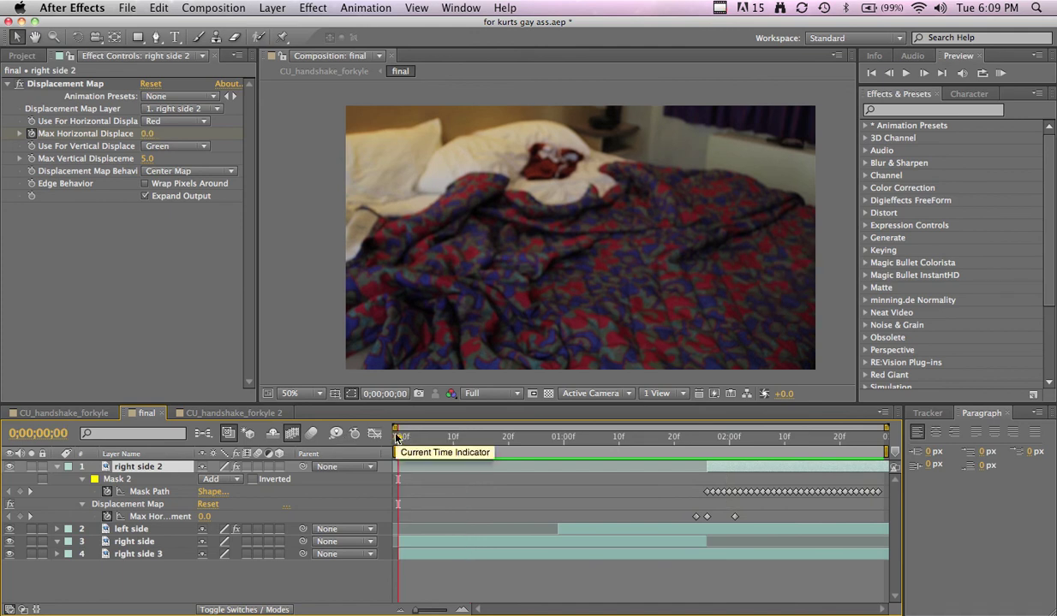